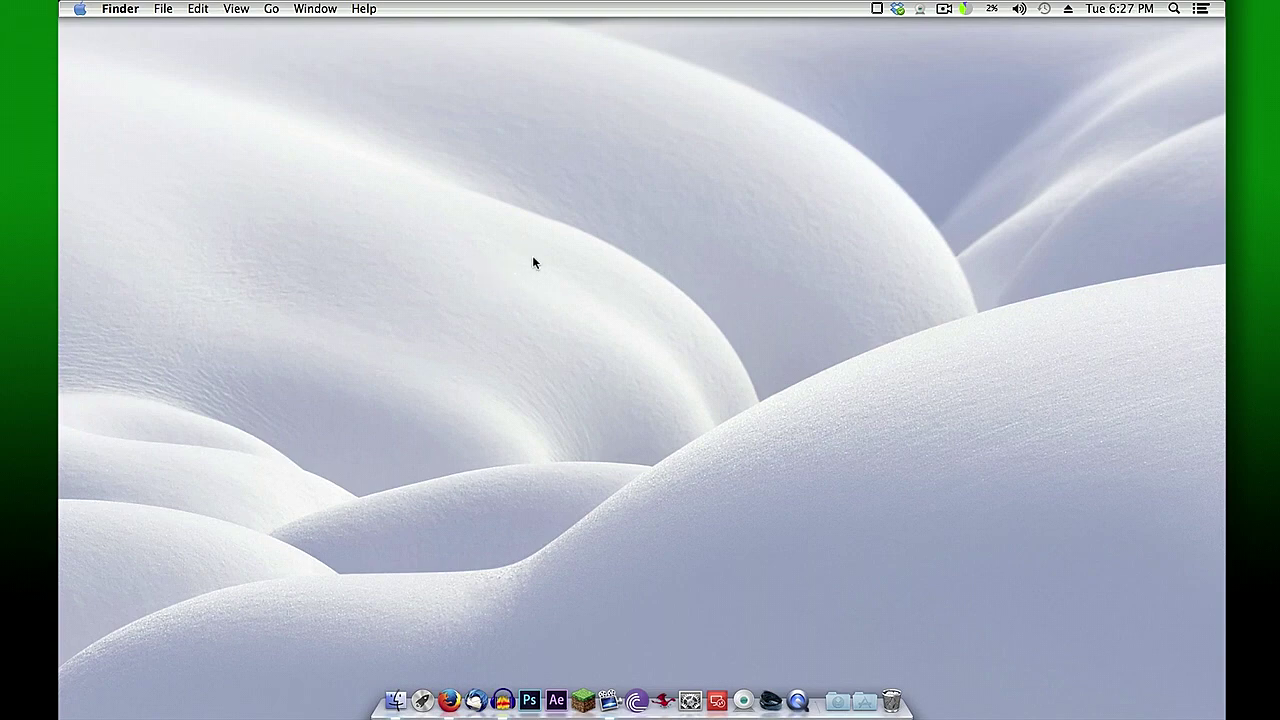
Bring up the Flavours website in Firefox, view the product's purchase page and minimize the browser window.
click(865, 701)
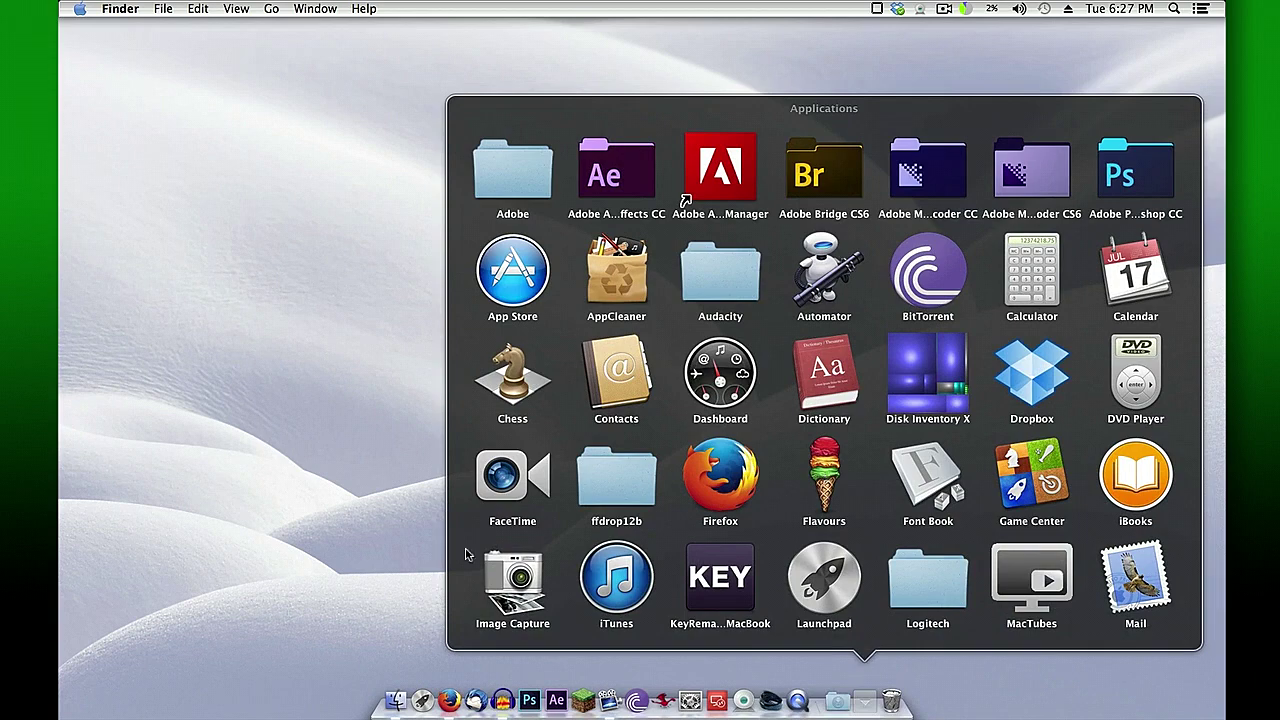
click(367, 503)
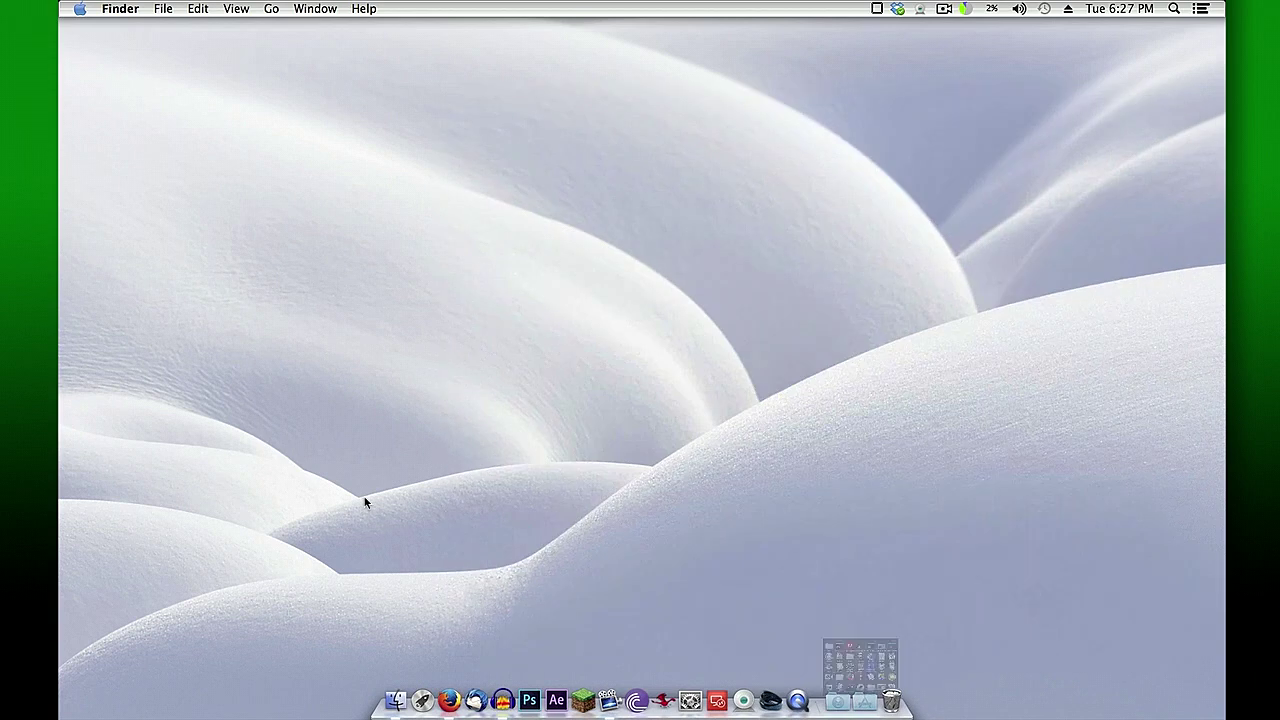
right_click(450, 690)
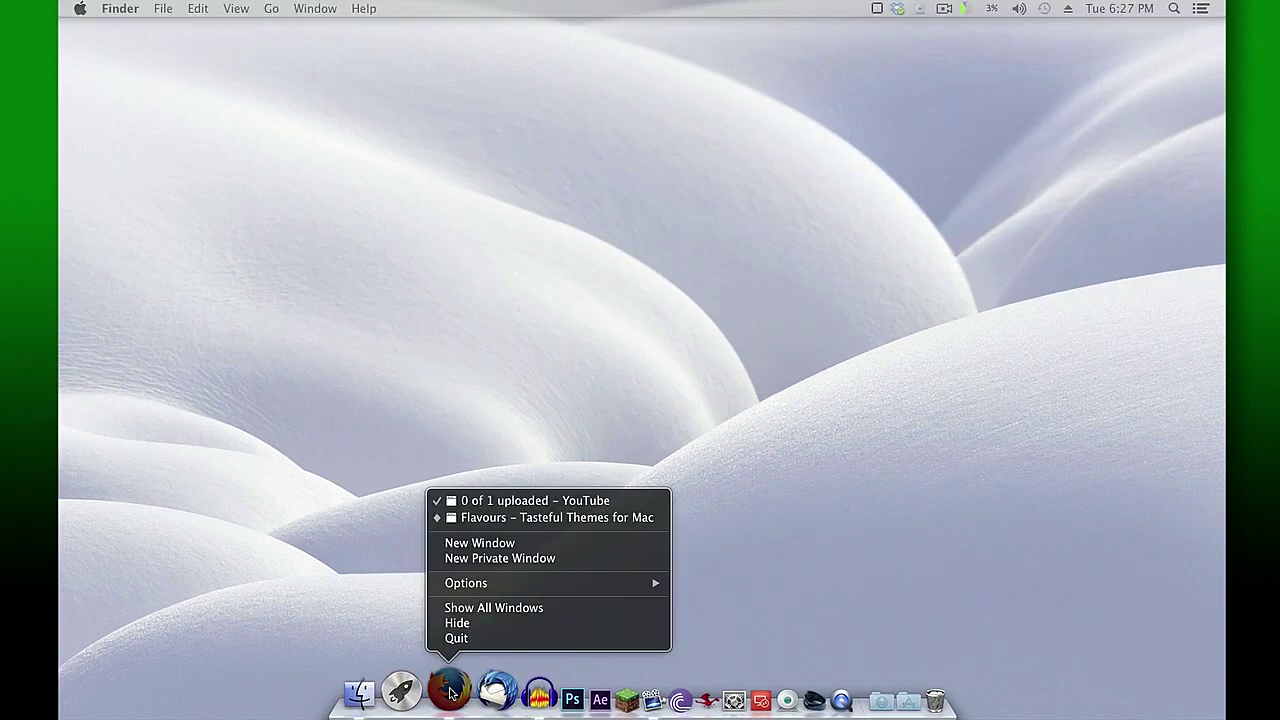
click(515, 522)
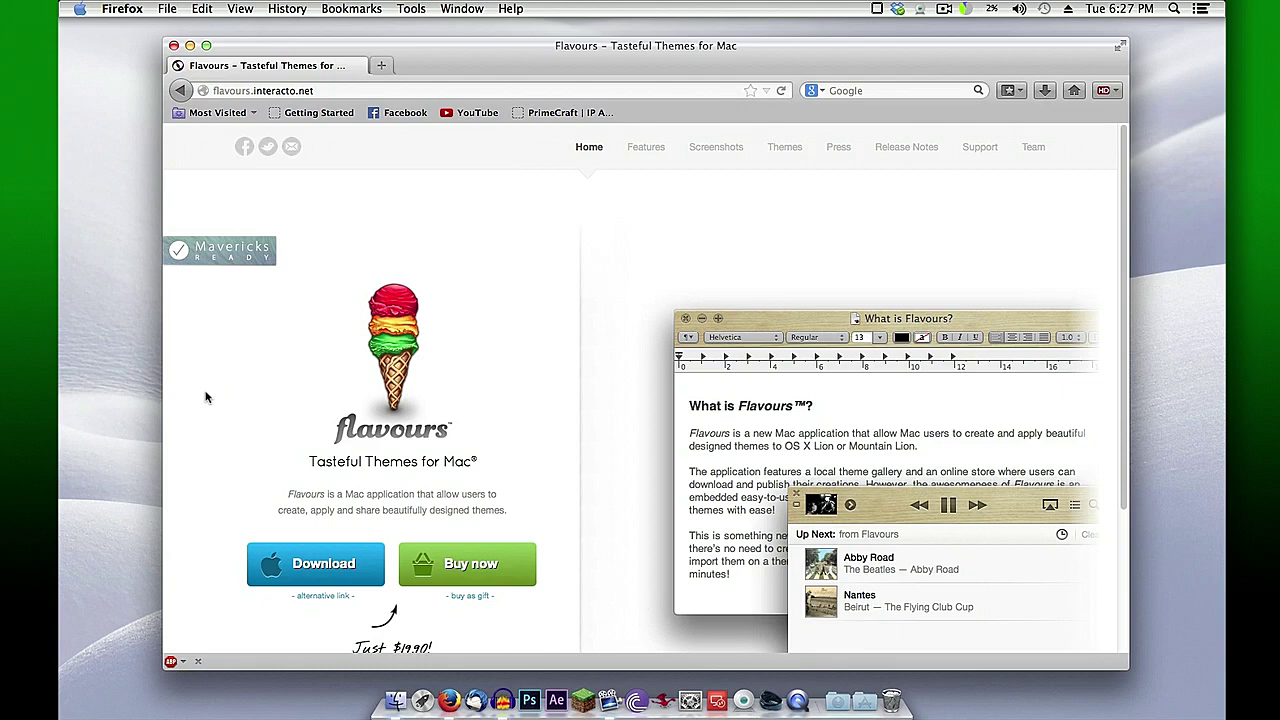
click(474, 566)
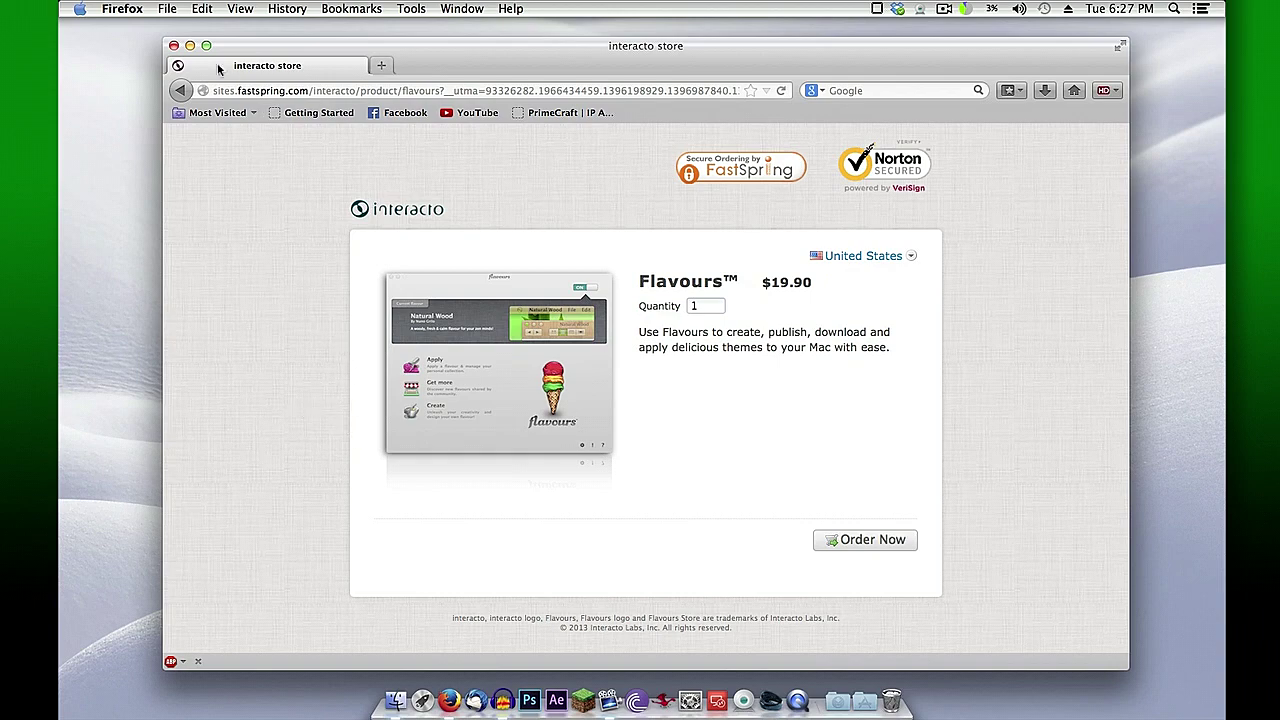
click(191, 46)
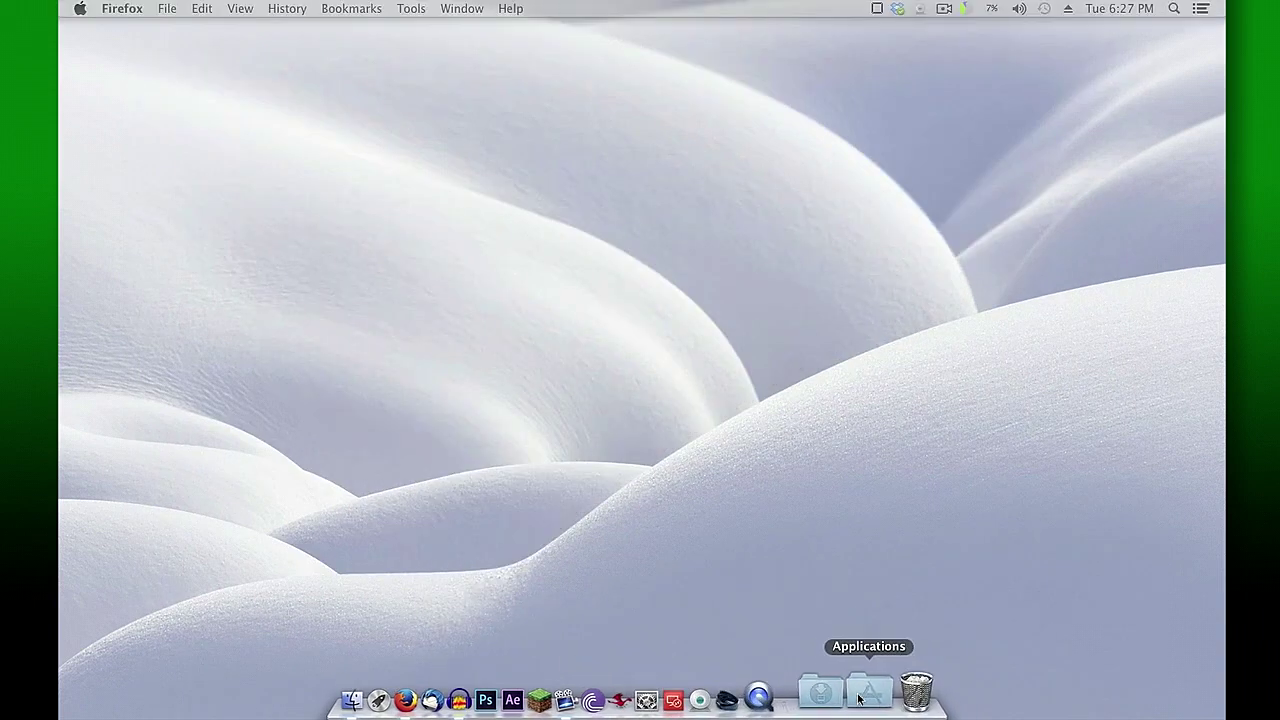
Launch Flavours and view its options for creating a flavour.
click(860, 694)
click(836, 500)
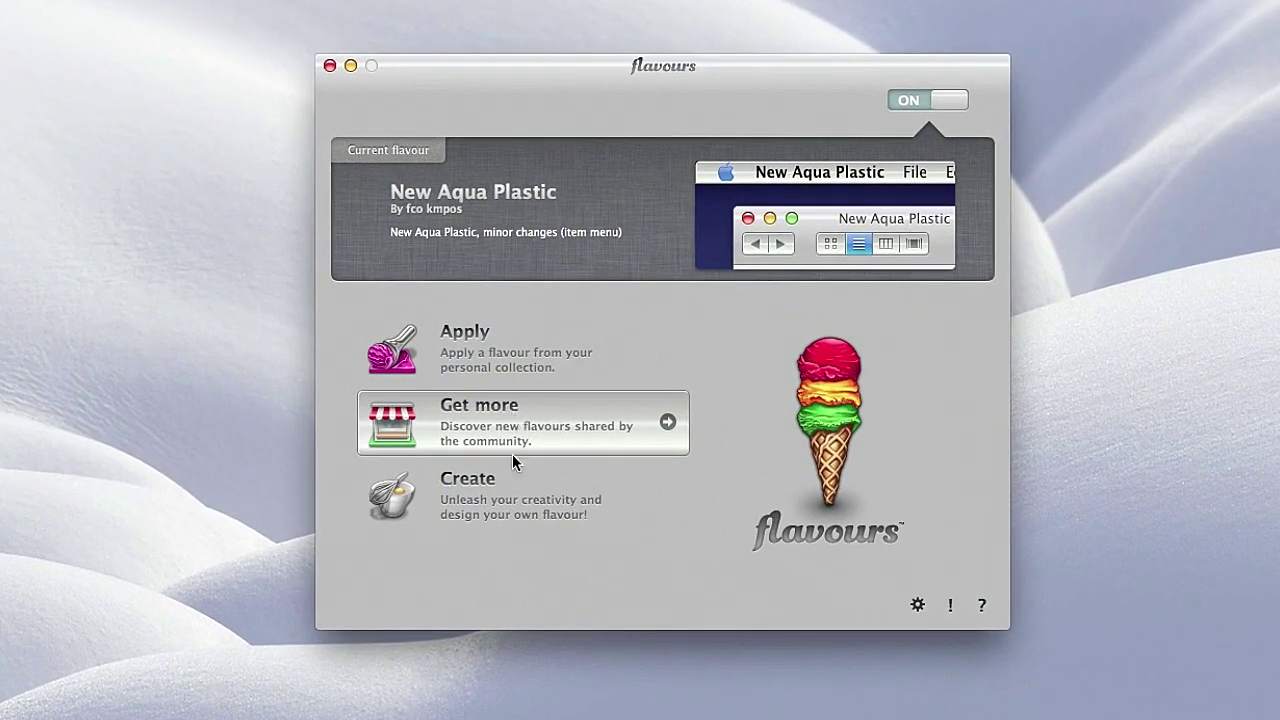
click(503, 512)
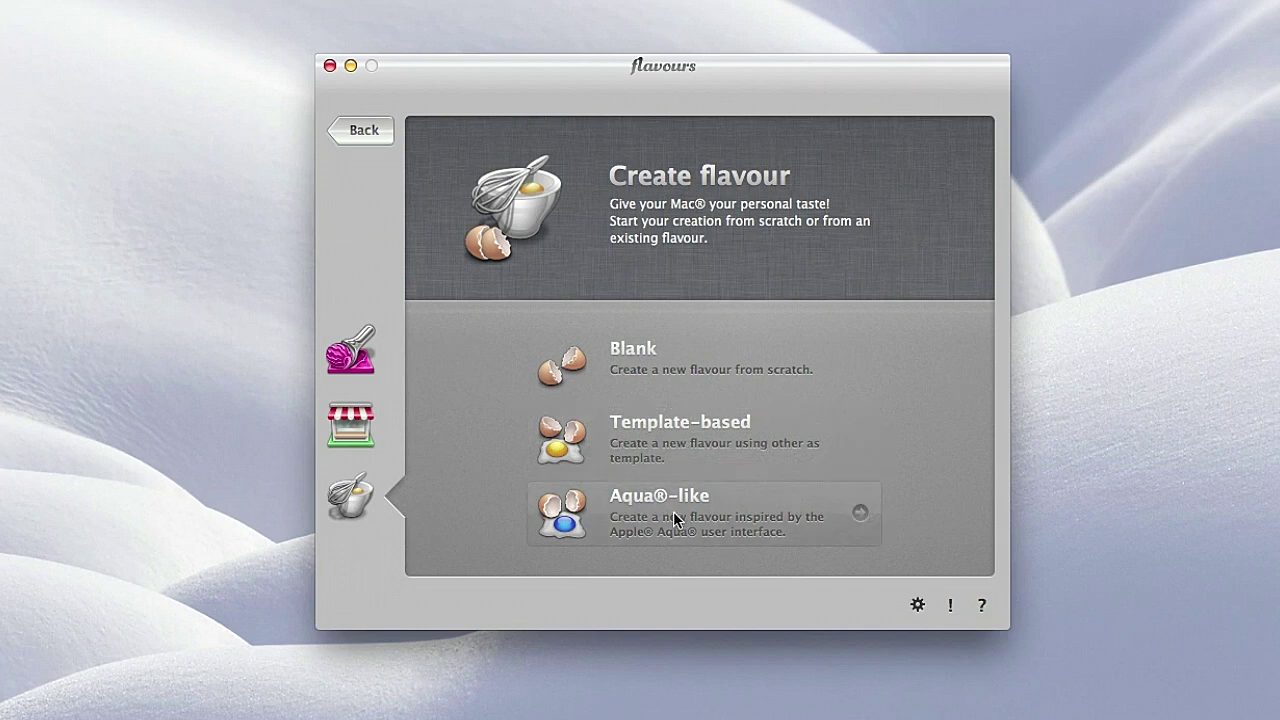
Browse the most popular community flavours, view the details of the Wunderlist flavour and return to the Flavours start page.
click(358, 422)
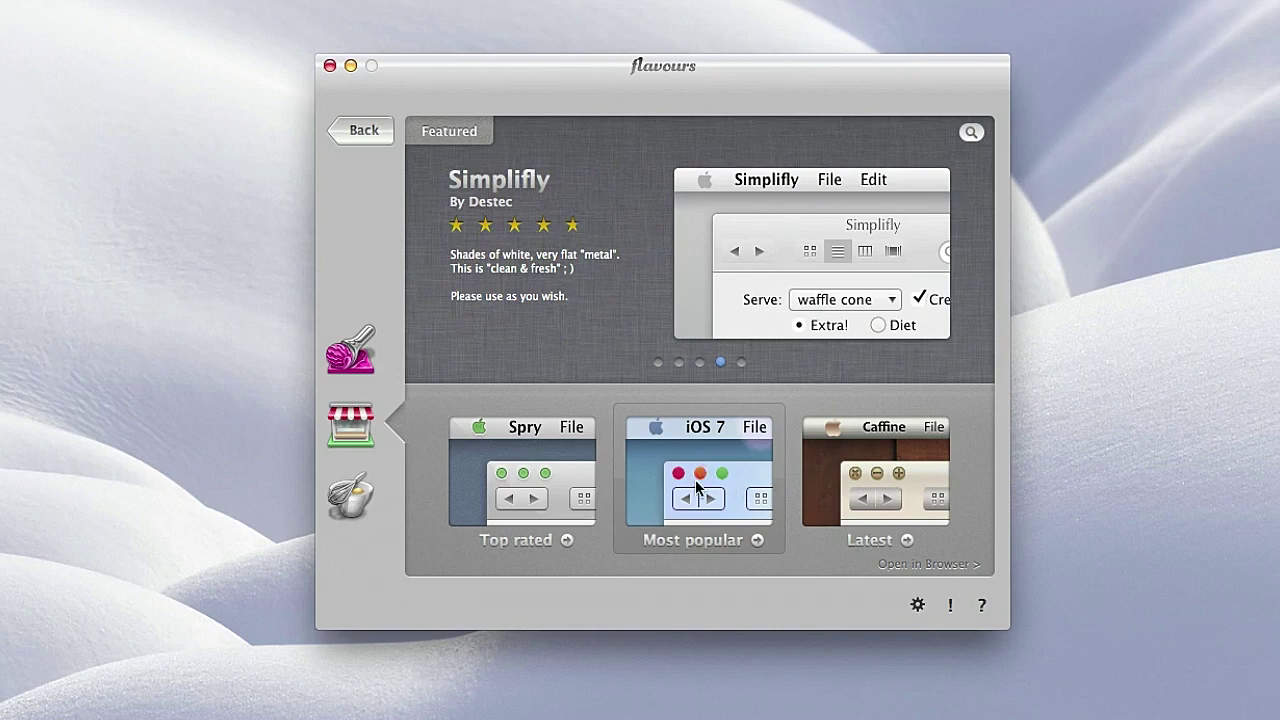
click(725, 539)
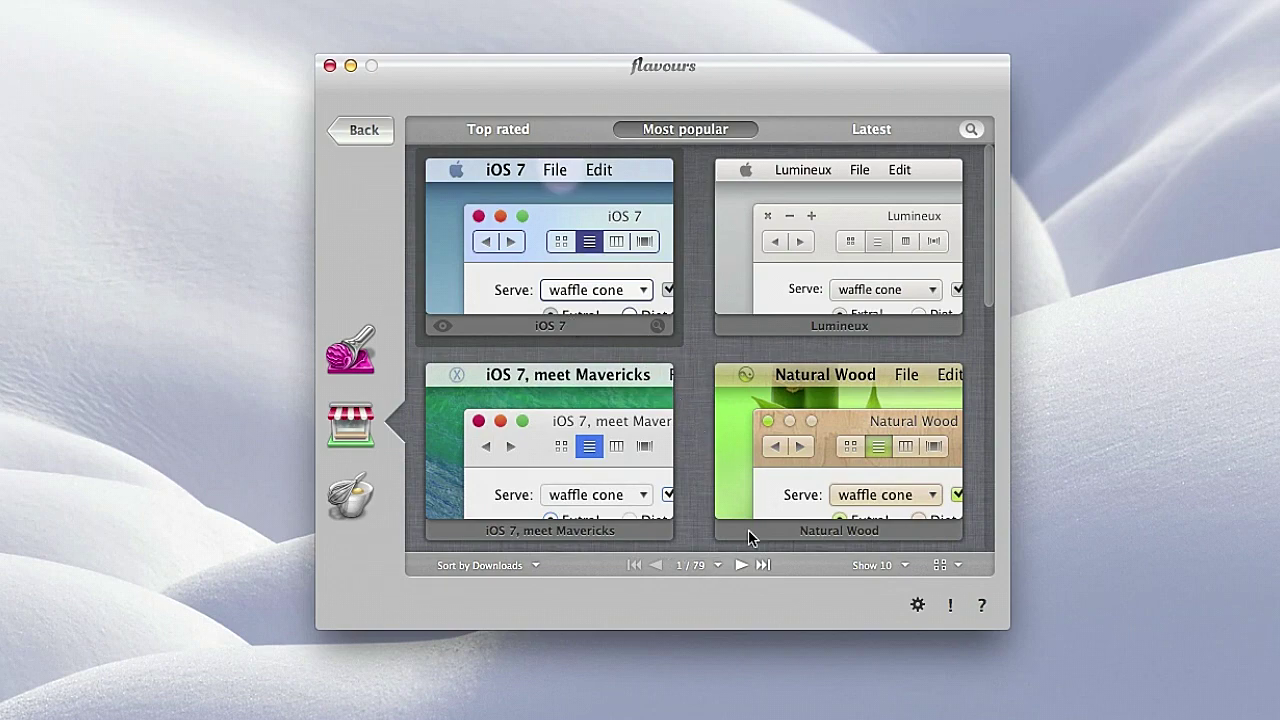
click(762, 565)
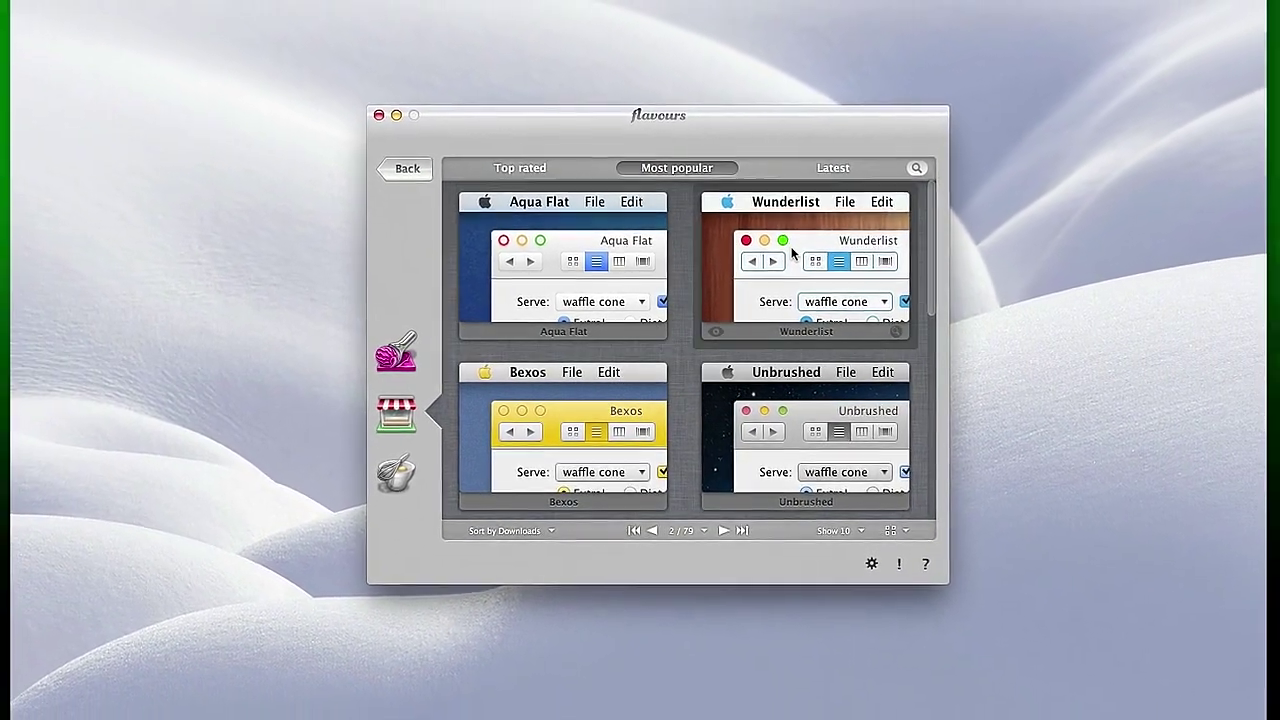
click(782, 240)
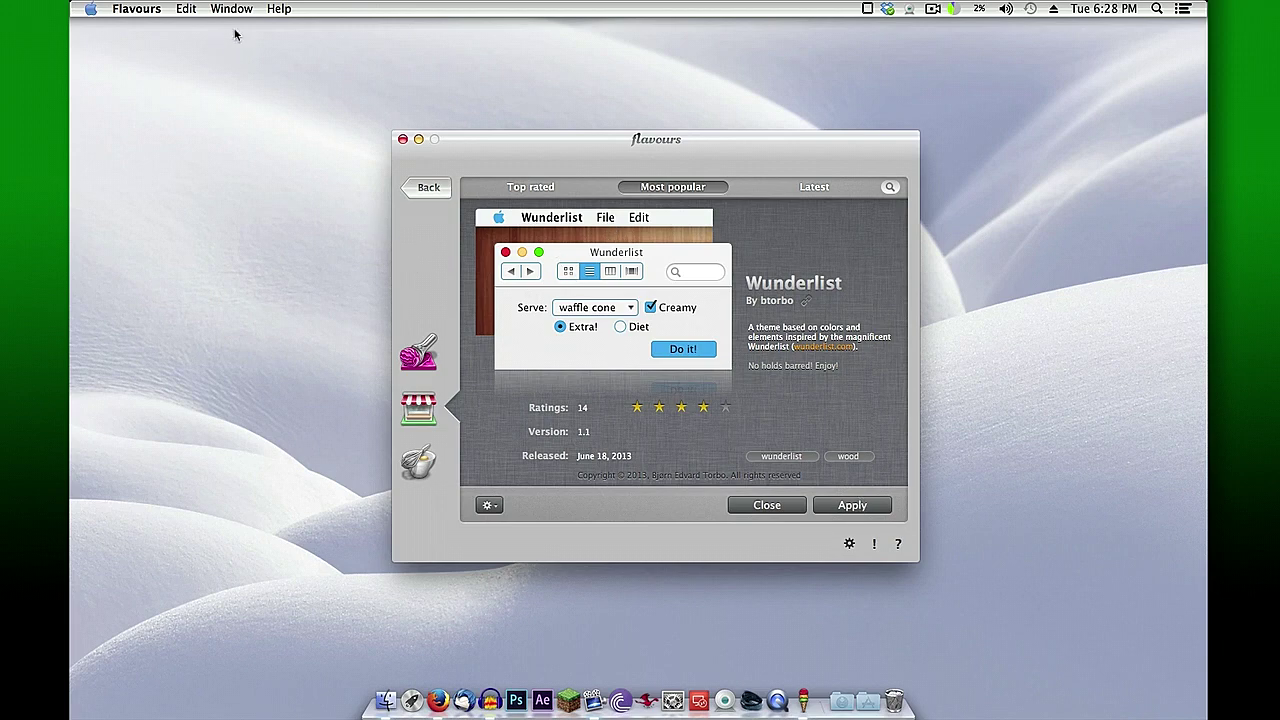
click(424, 189)
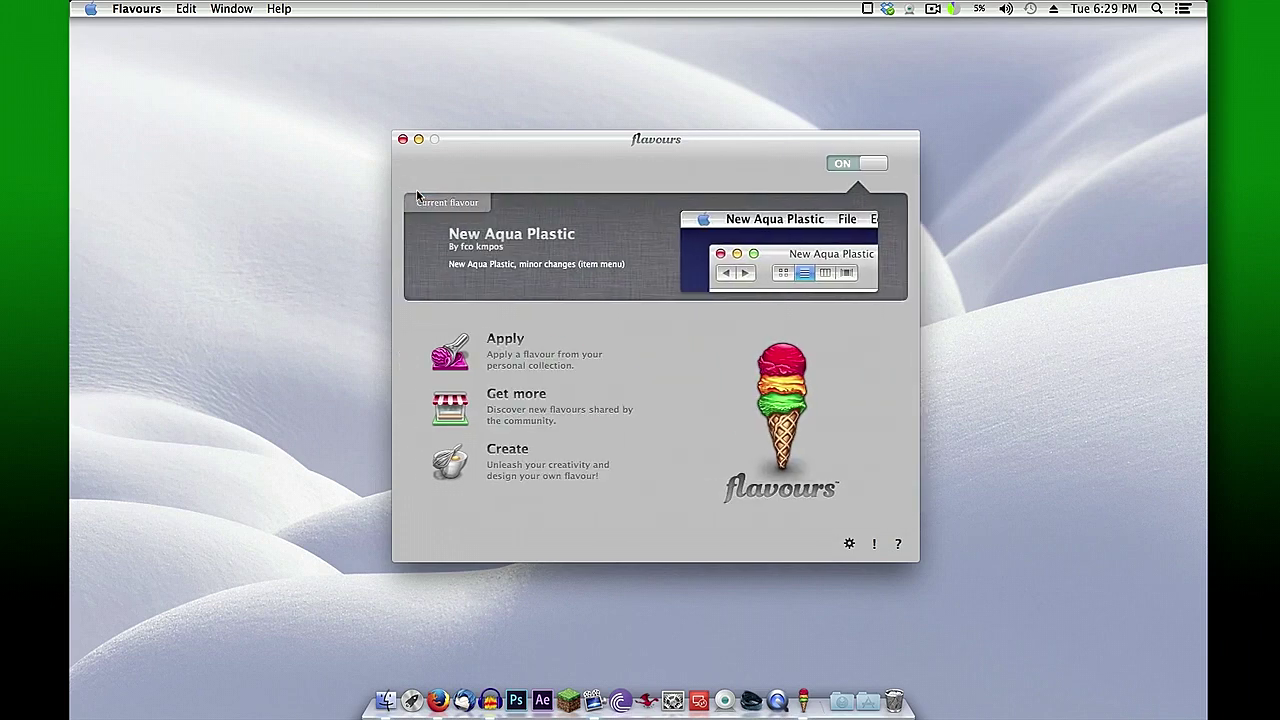
Start a blank flavour and set the Fill layer of the active window style to the Solid fill type.
click(457, 454)
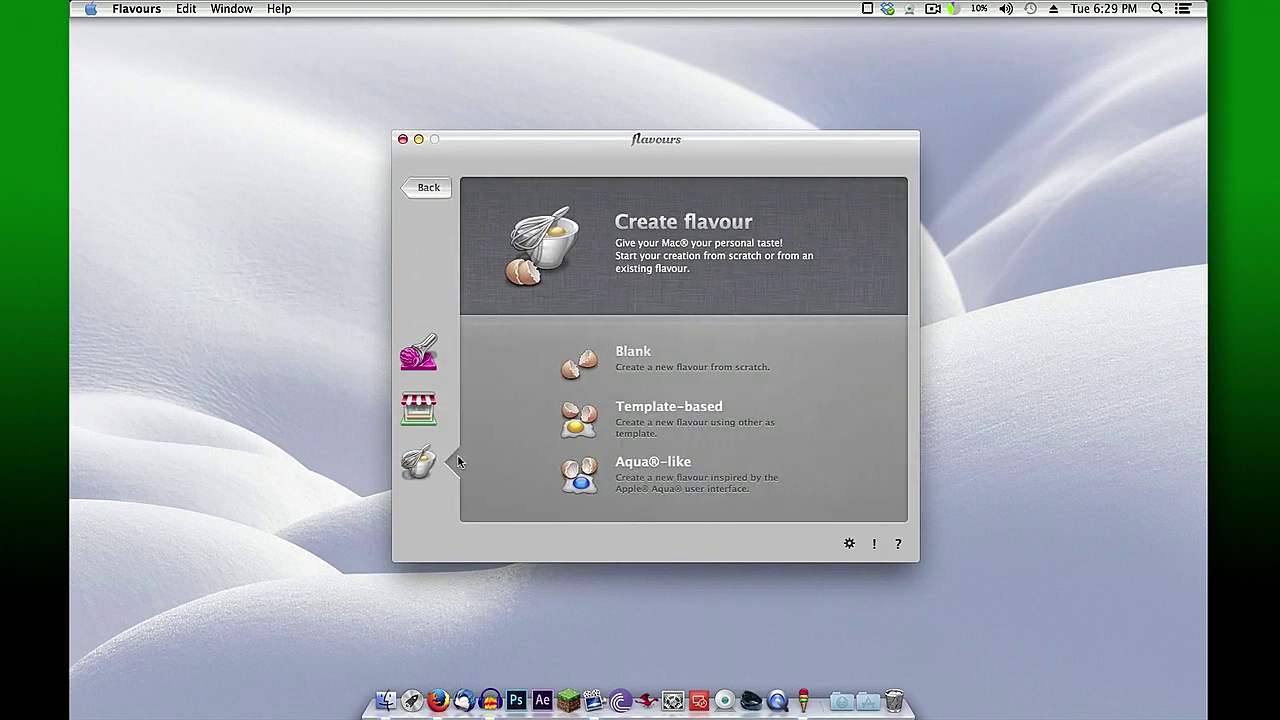
click(653, 378)
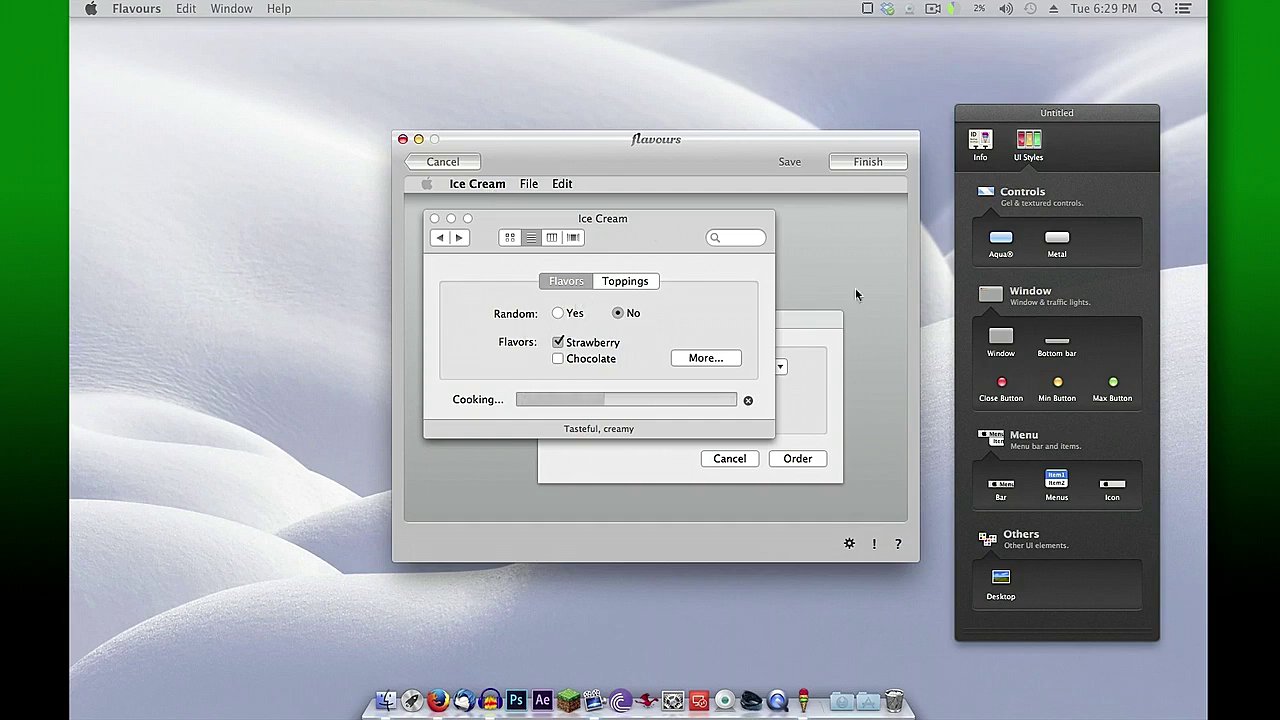
click(1010, 340)
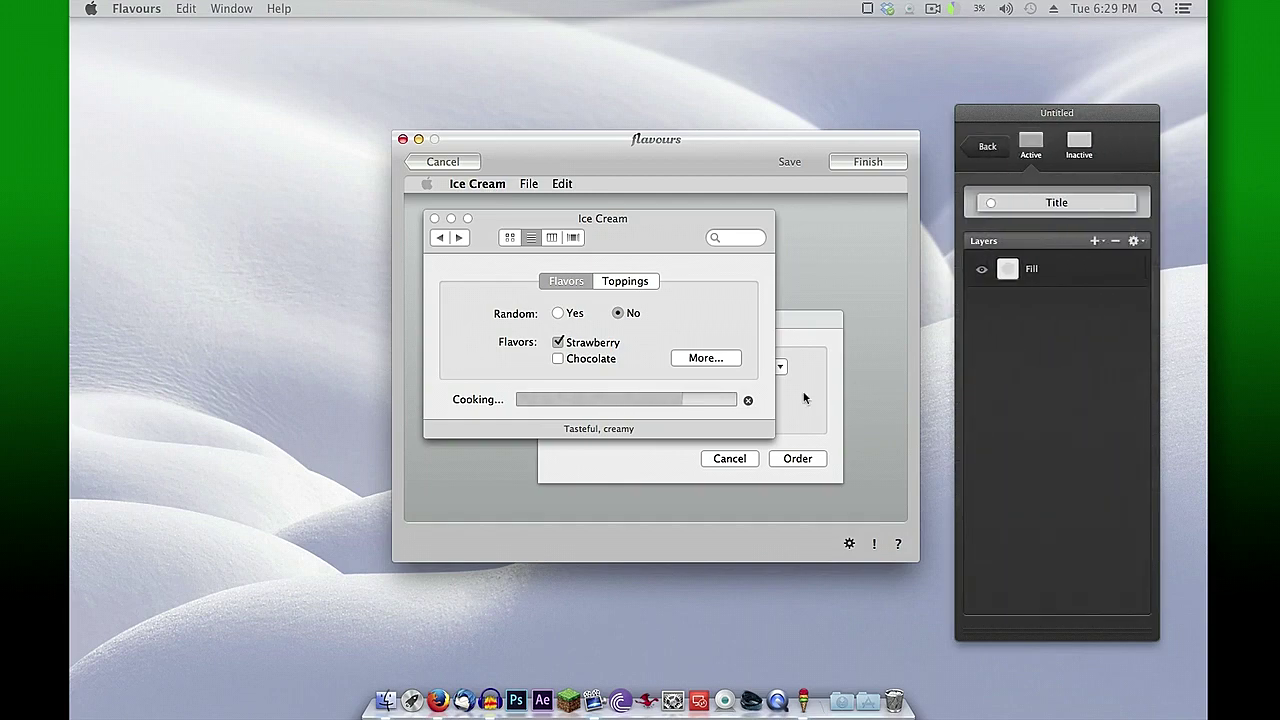
click(1010, 272)
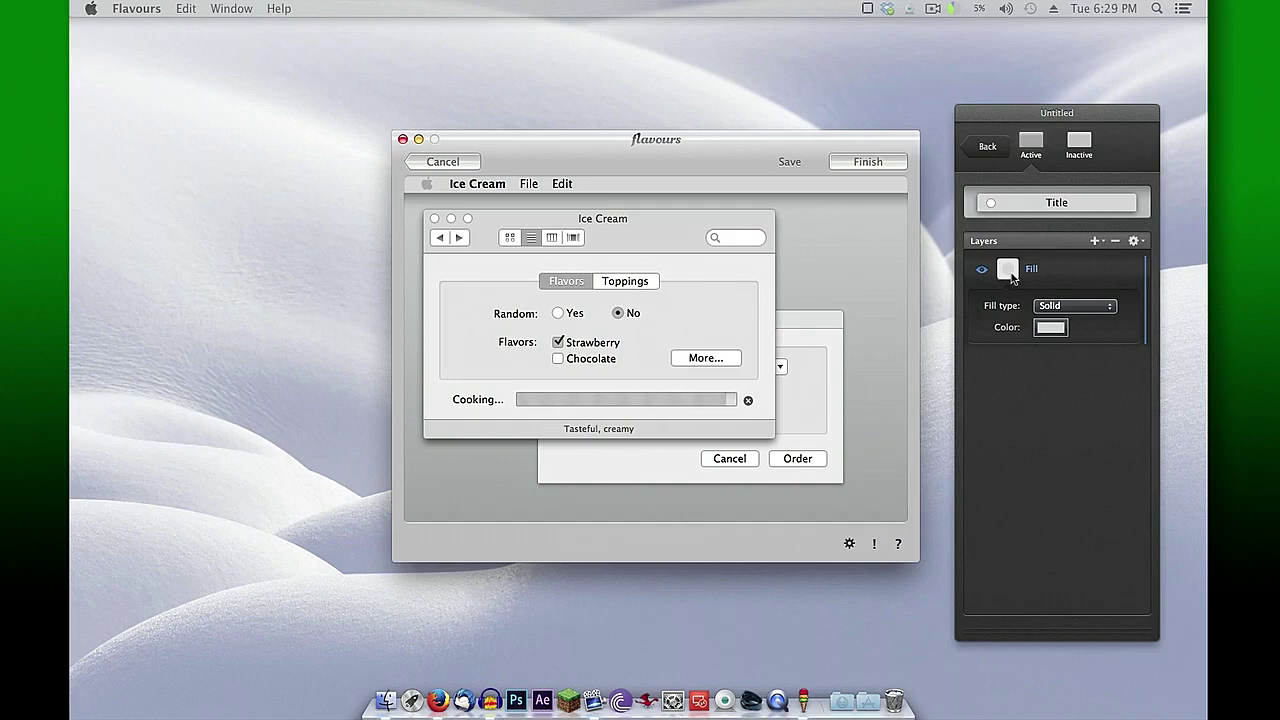
click(1067, 307)
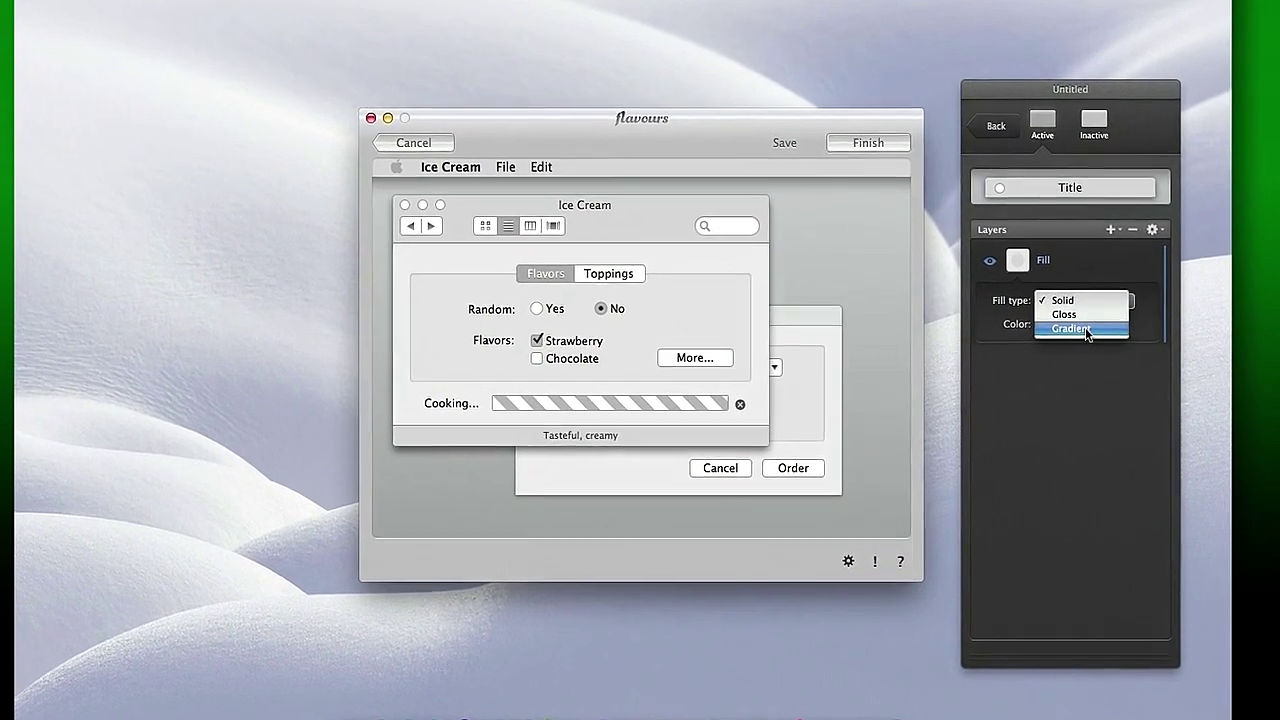
click(1085, 300)
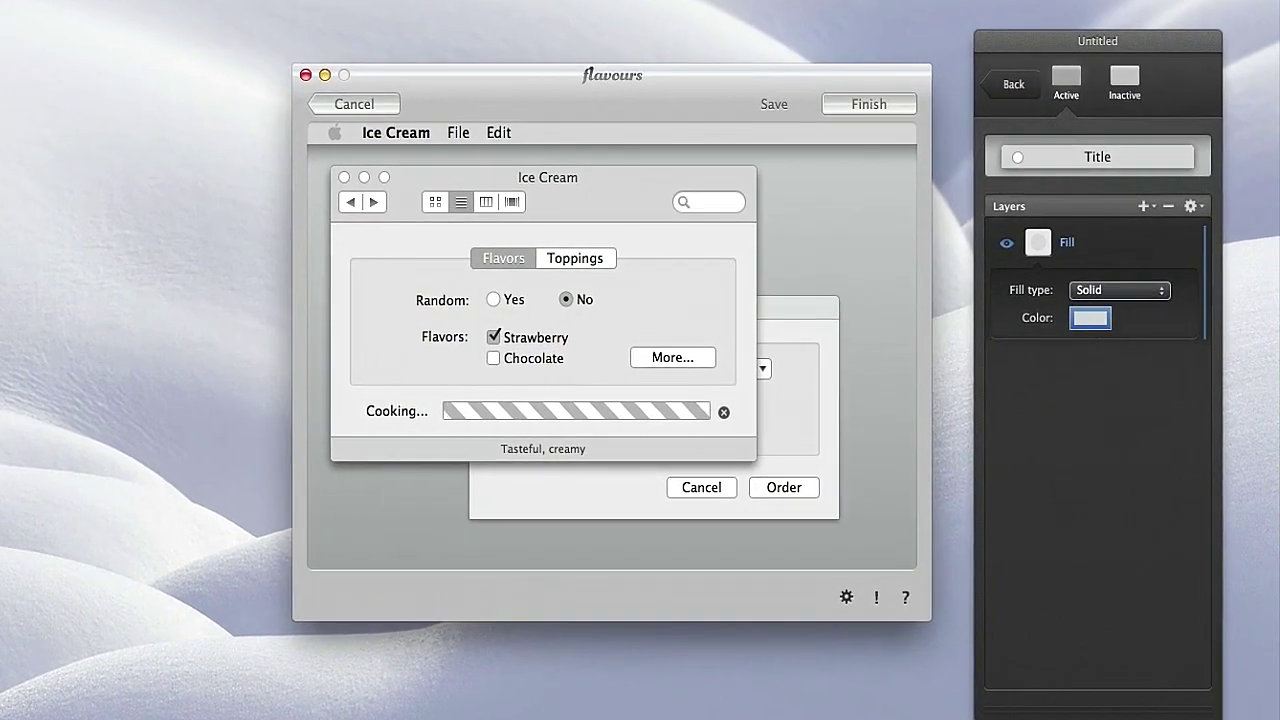
Set the active window's solid fill to a light blue colour and return to the UI styles overview.
click(1090, 318)
drag(778, 338, 245, 206)
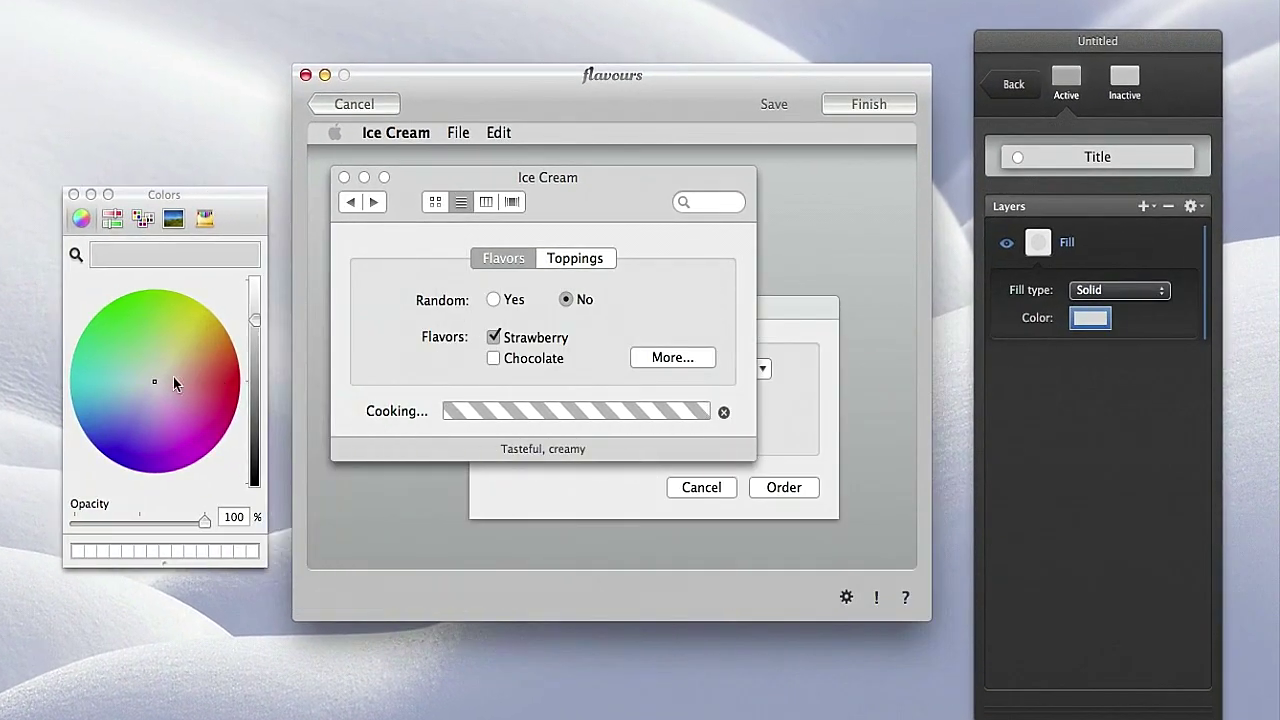
click(129, 388)
drag(129, 388, 133, 425)
drag(172, 400, 124, 391)
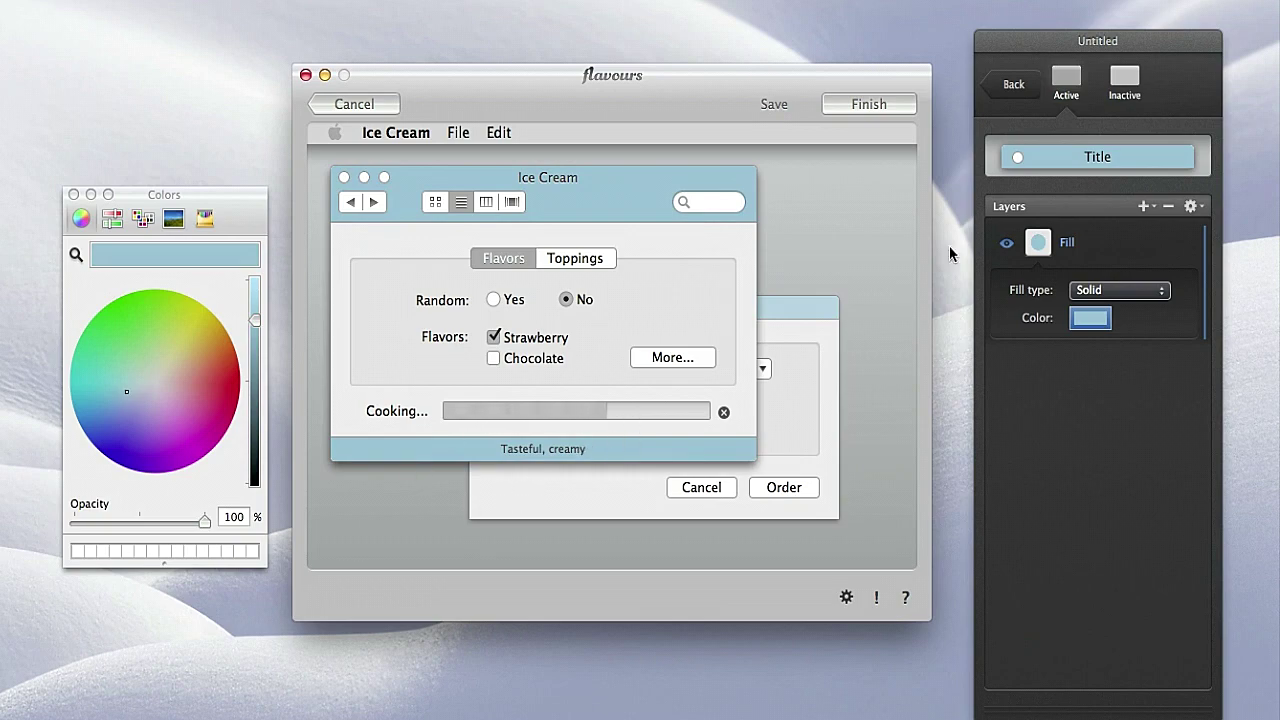
click(1006, 95)
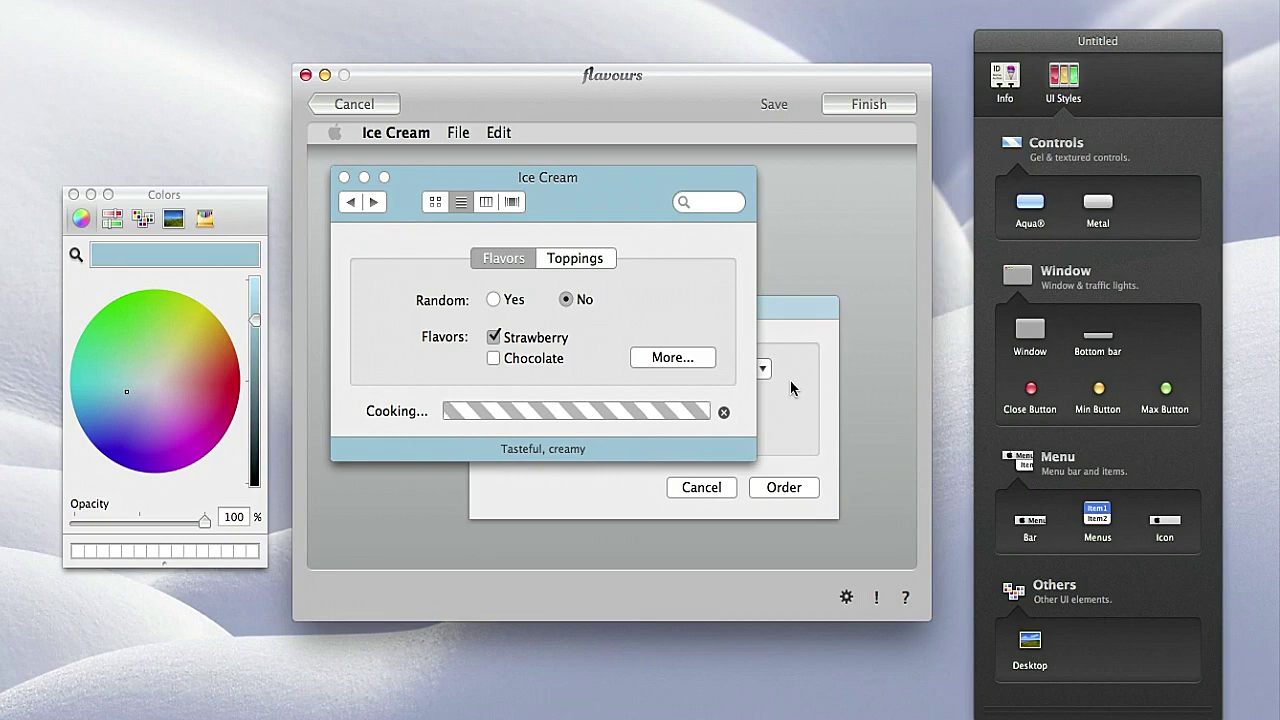
Try to finish the flavour and review the title, description, tags and license fields of its info.
click(855, 105)
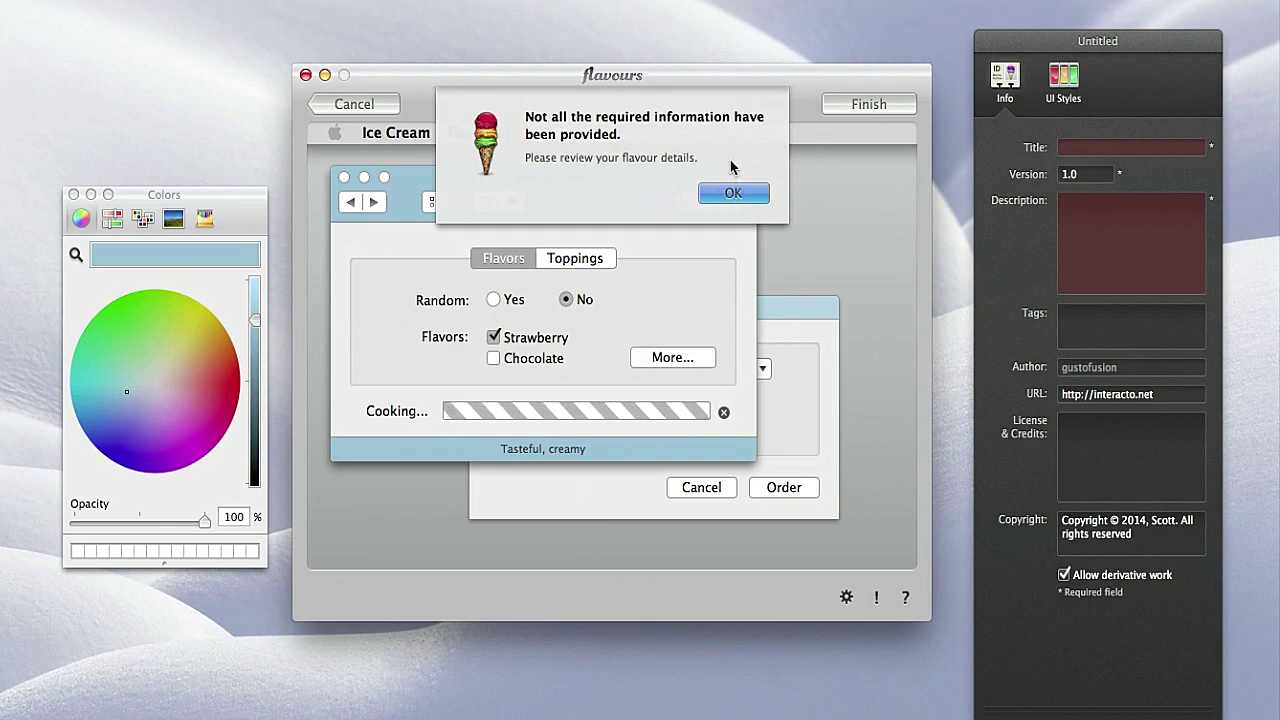
click(1072, 150)
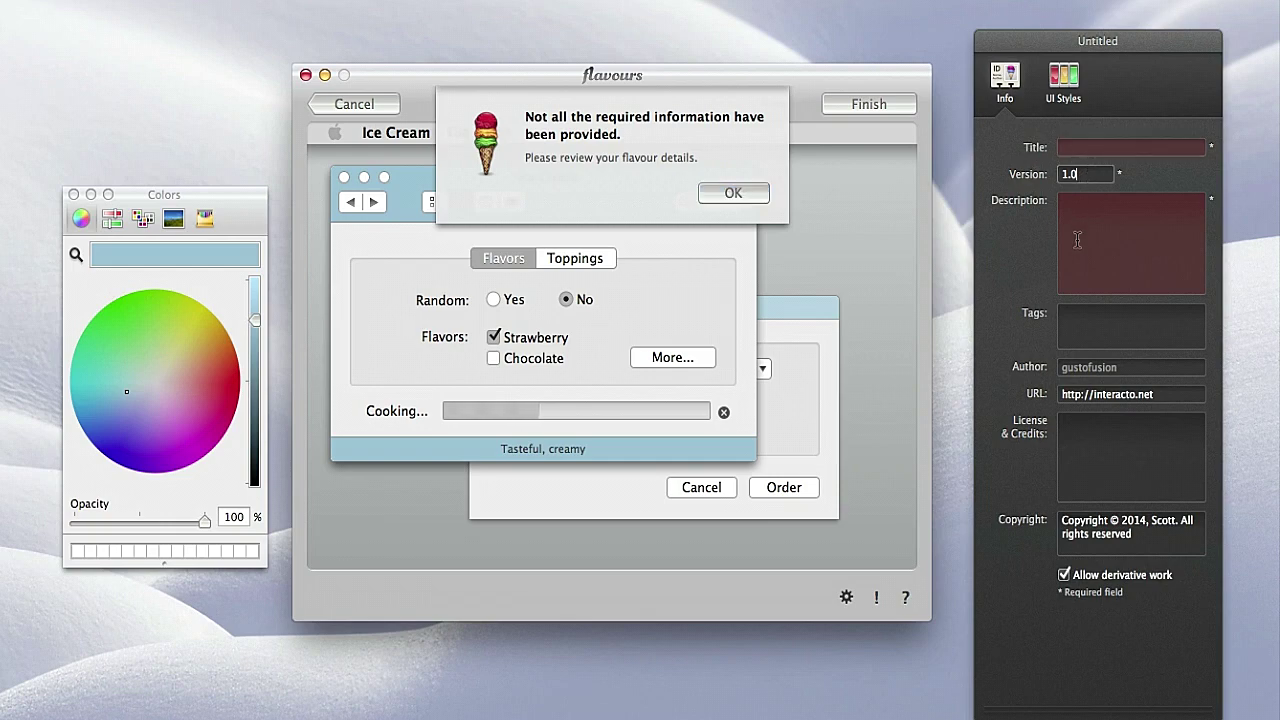
click(1082, 317)
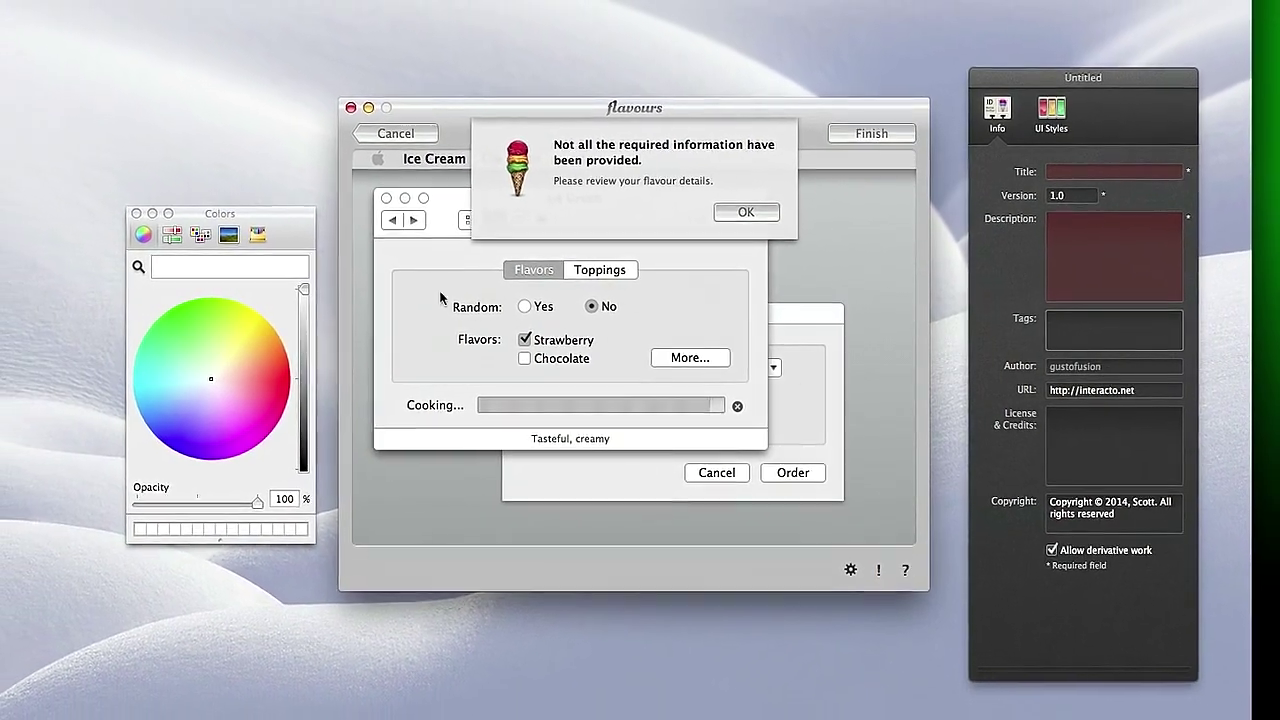
click(1061, 436)
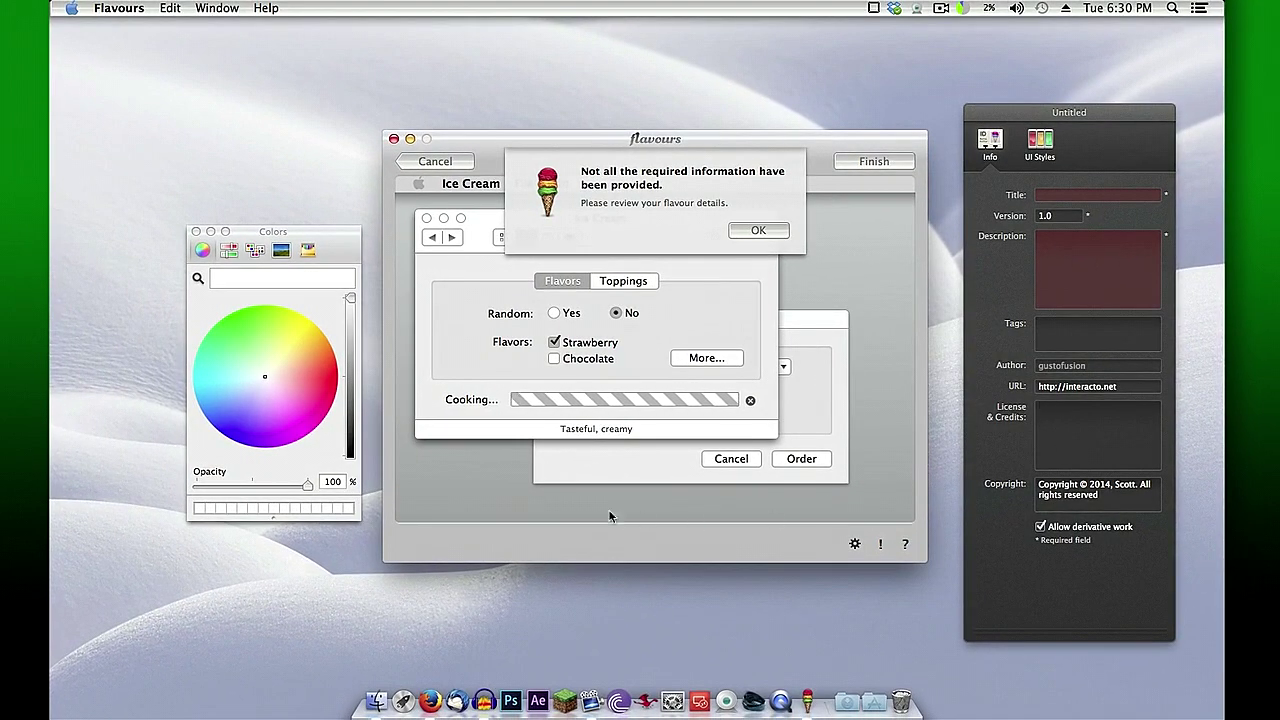
click(757, 231)
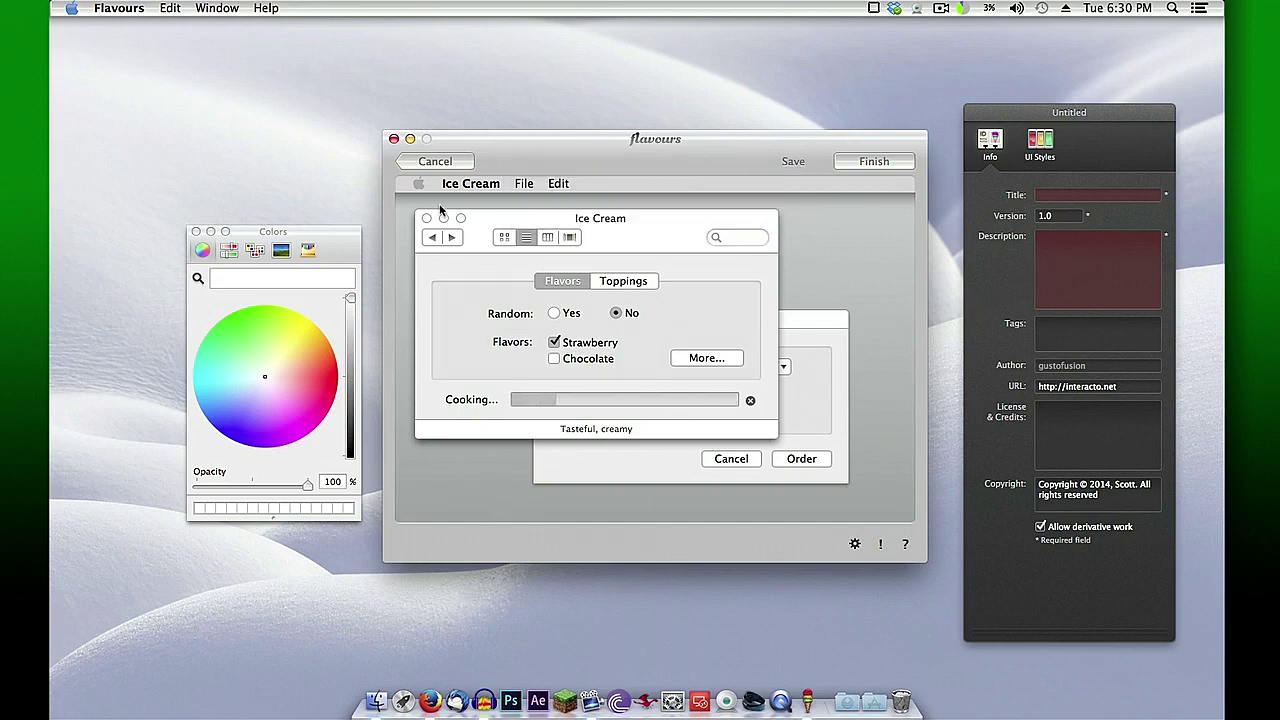
Discard the unfinished flavour and start a new blank one.
click(435, 163)
click(750, 236)
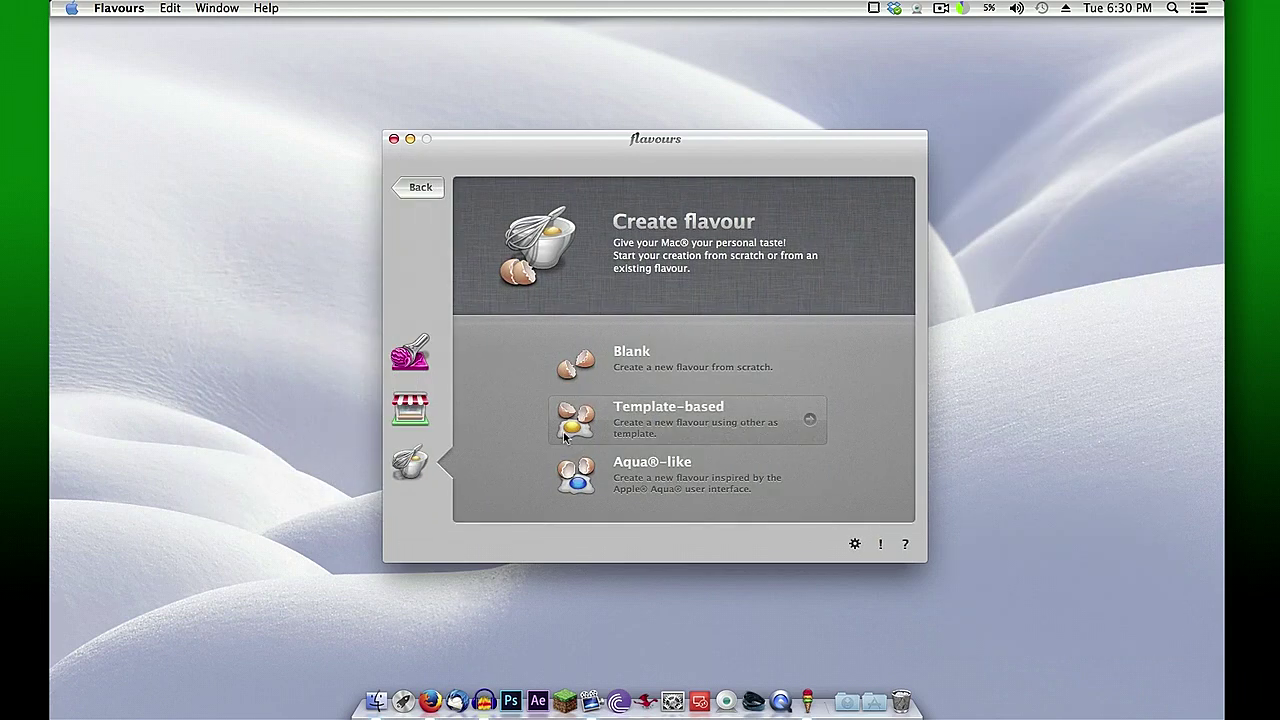
click(666, 361)
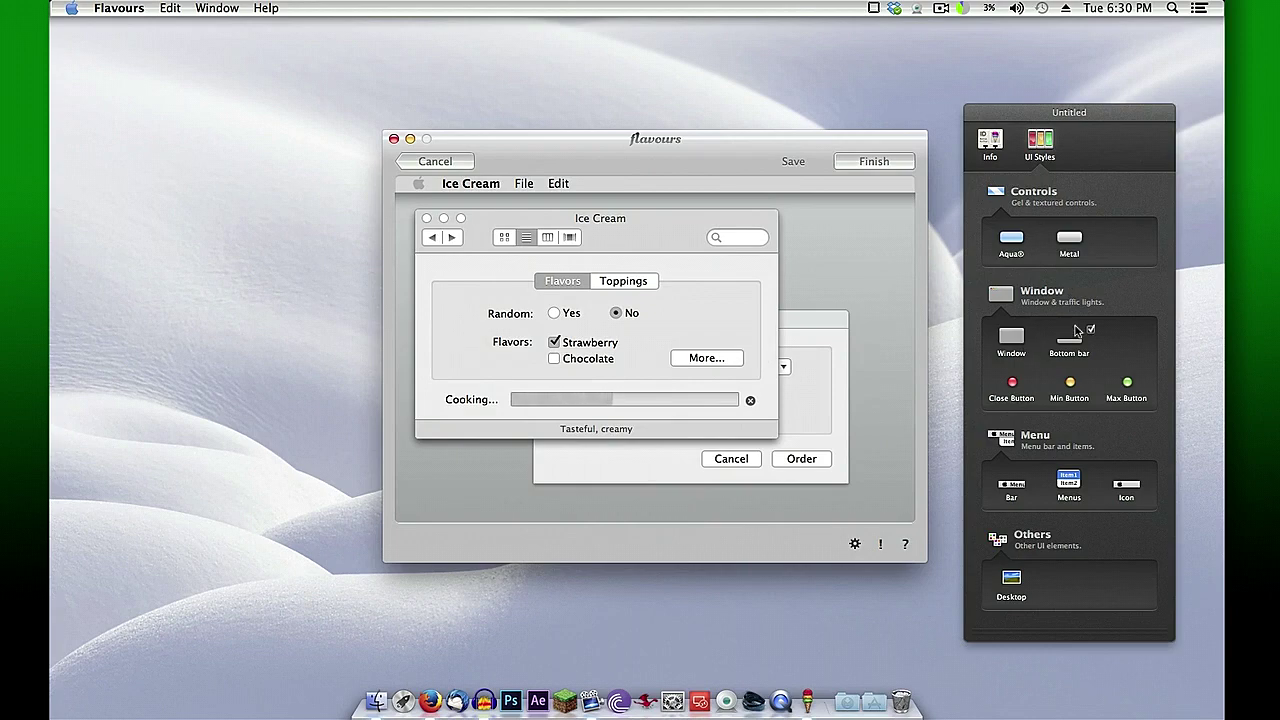
Give the Fill layer of the minimize button's inactive state a light pink colour.
click(1070, 385)
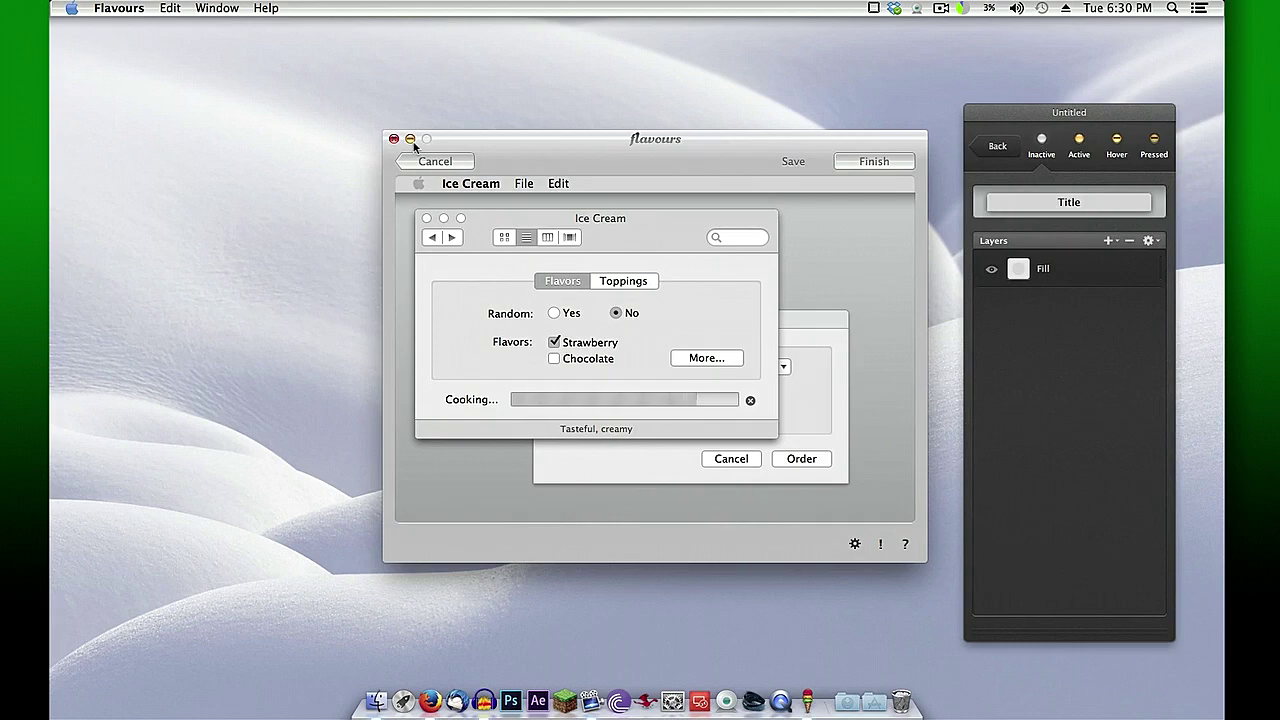
click(1045, 268)
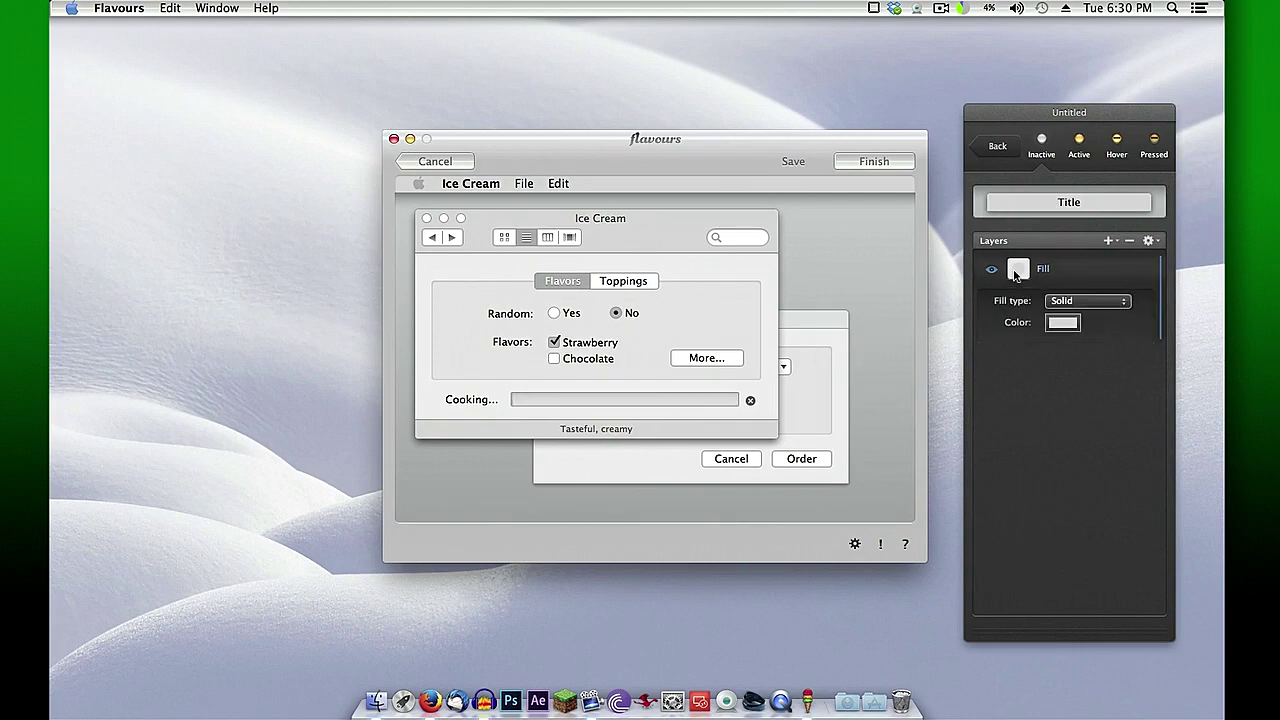
click(1058, 331)
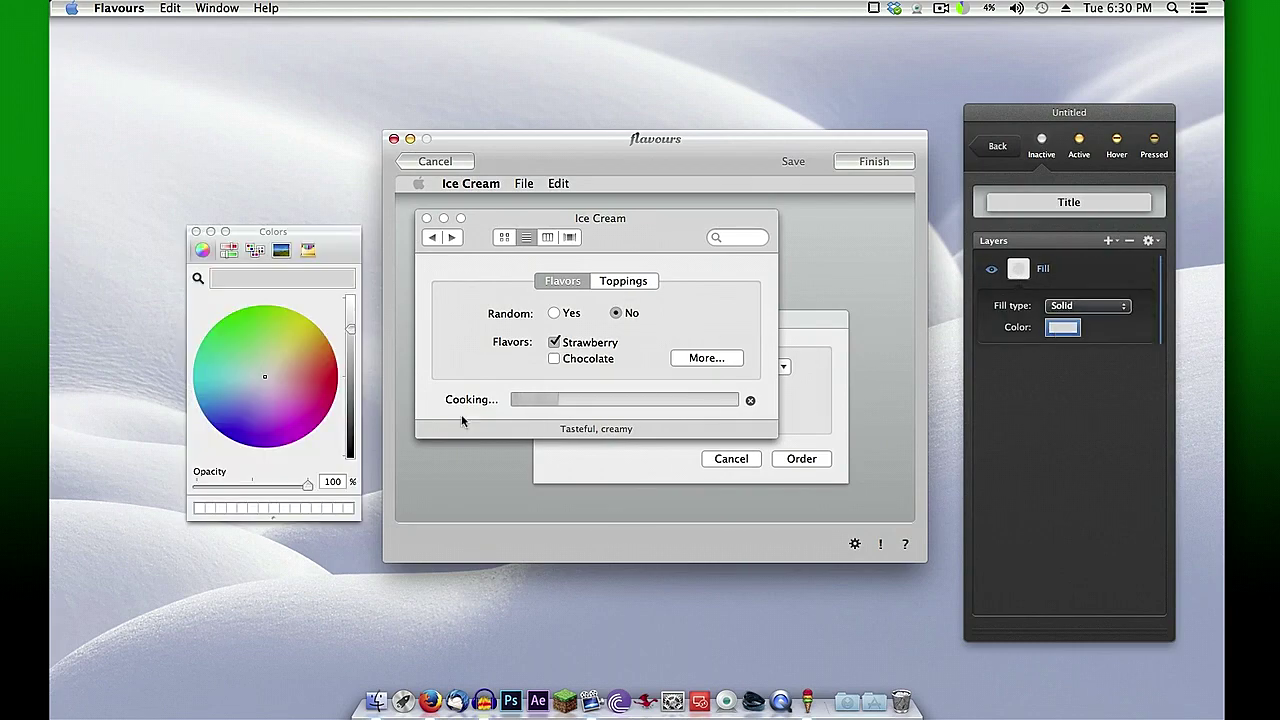
mouse_move(300, 382)
mouse_down()
mouse_move(320, 388)
mouse_move(246, 391)
mouse_move(279, 385)
mouse_up()
Change the inactive minimize button's fill type to Gradient and return to the UI styles overview.
click(1075, 305)
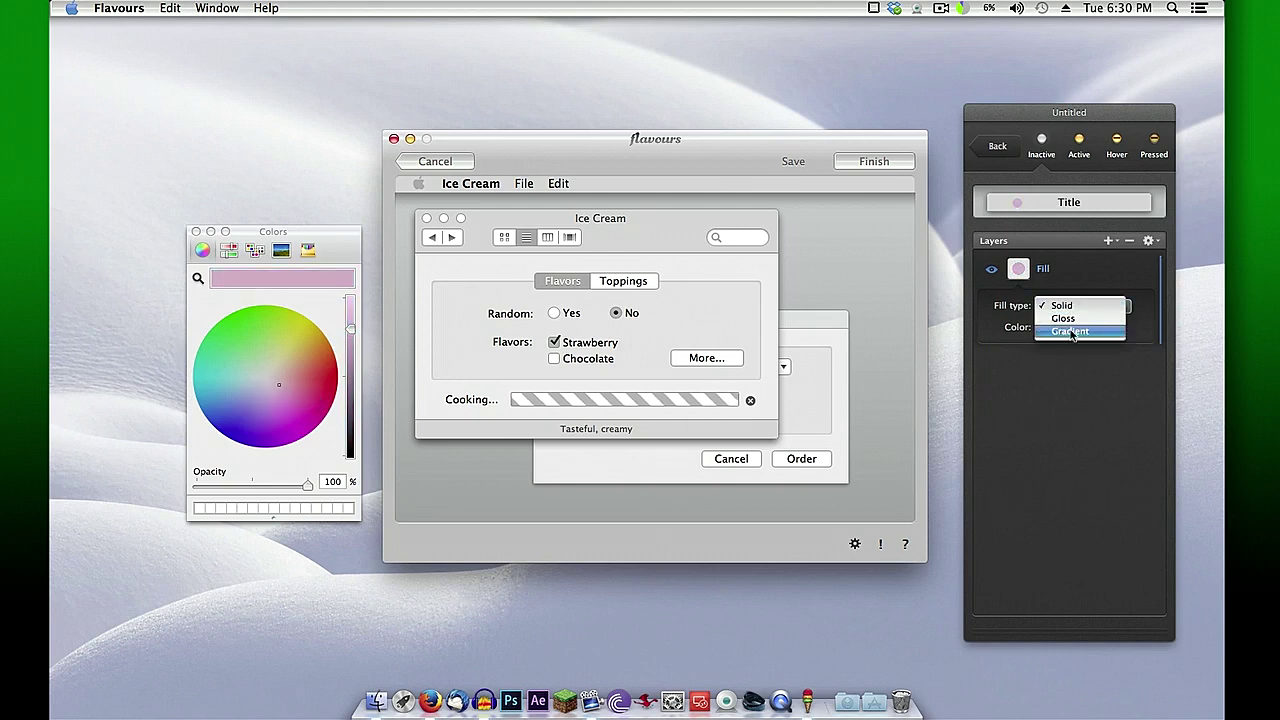
click(1072, 333)
click(196, 231)
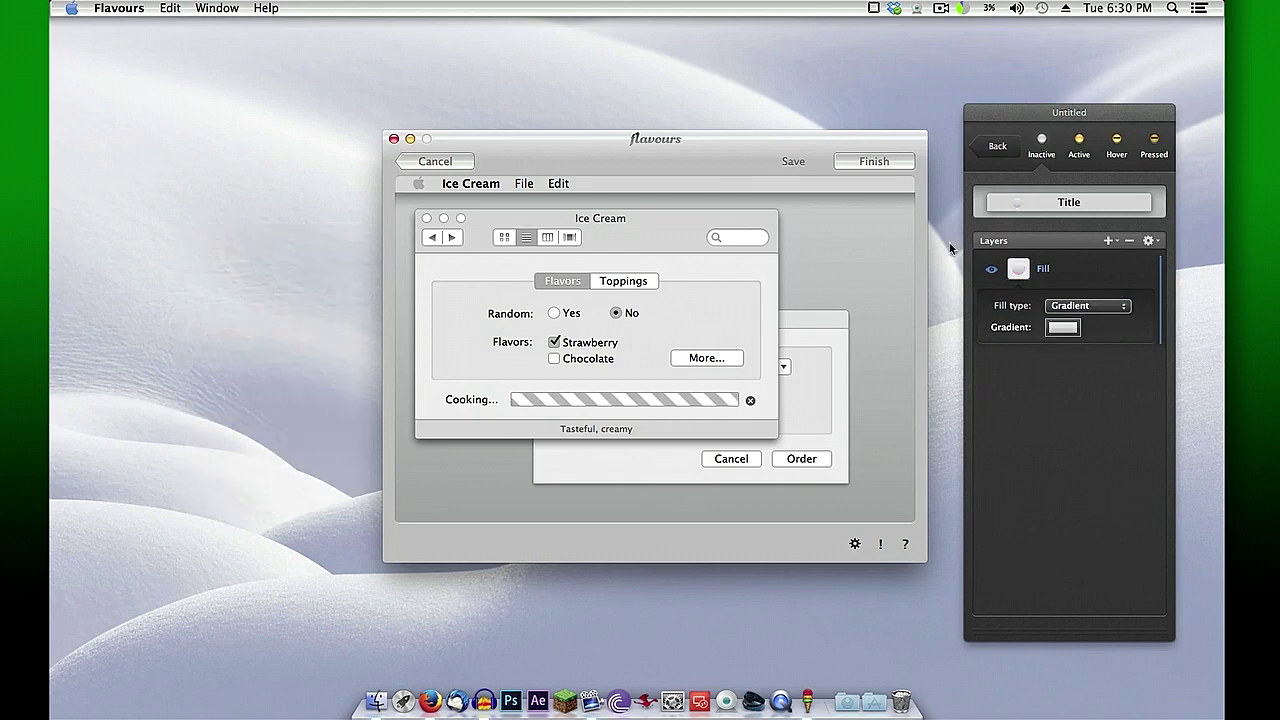
click(996, 150)
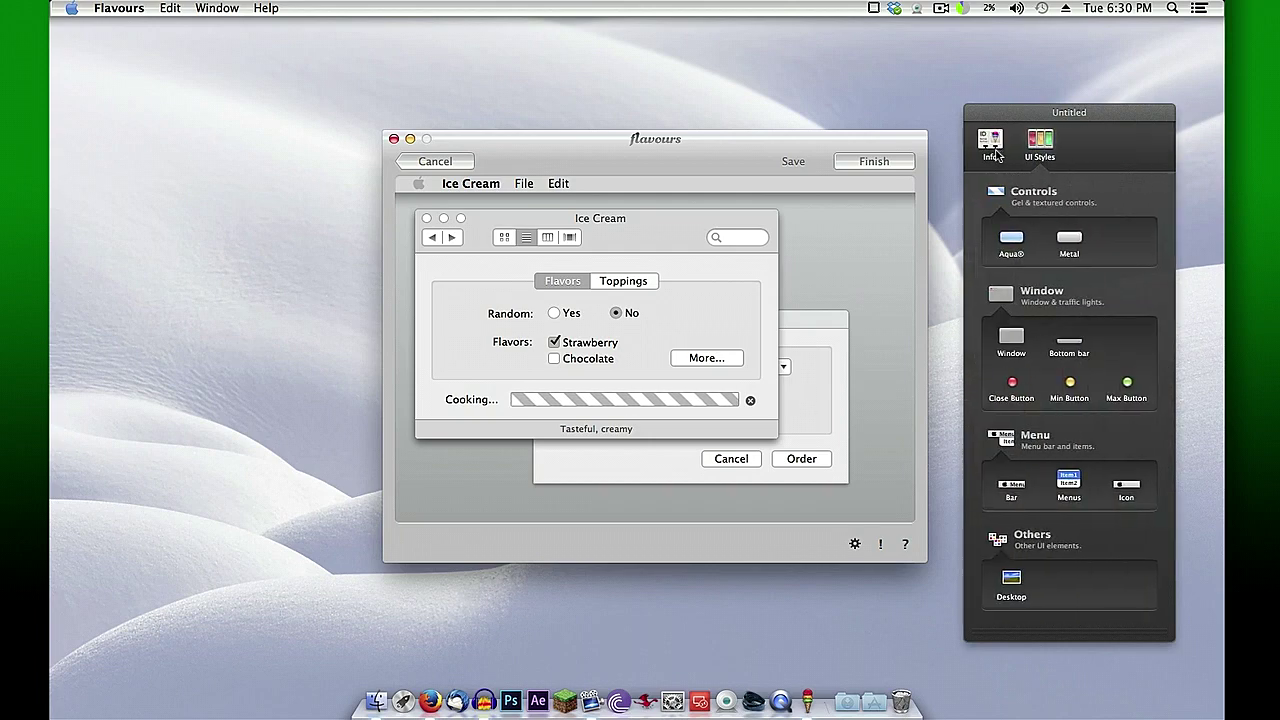
Give the Fill layer of the menus style a solid pink colour and return to the UI styles overview.
click(1073, 486)
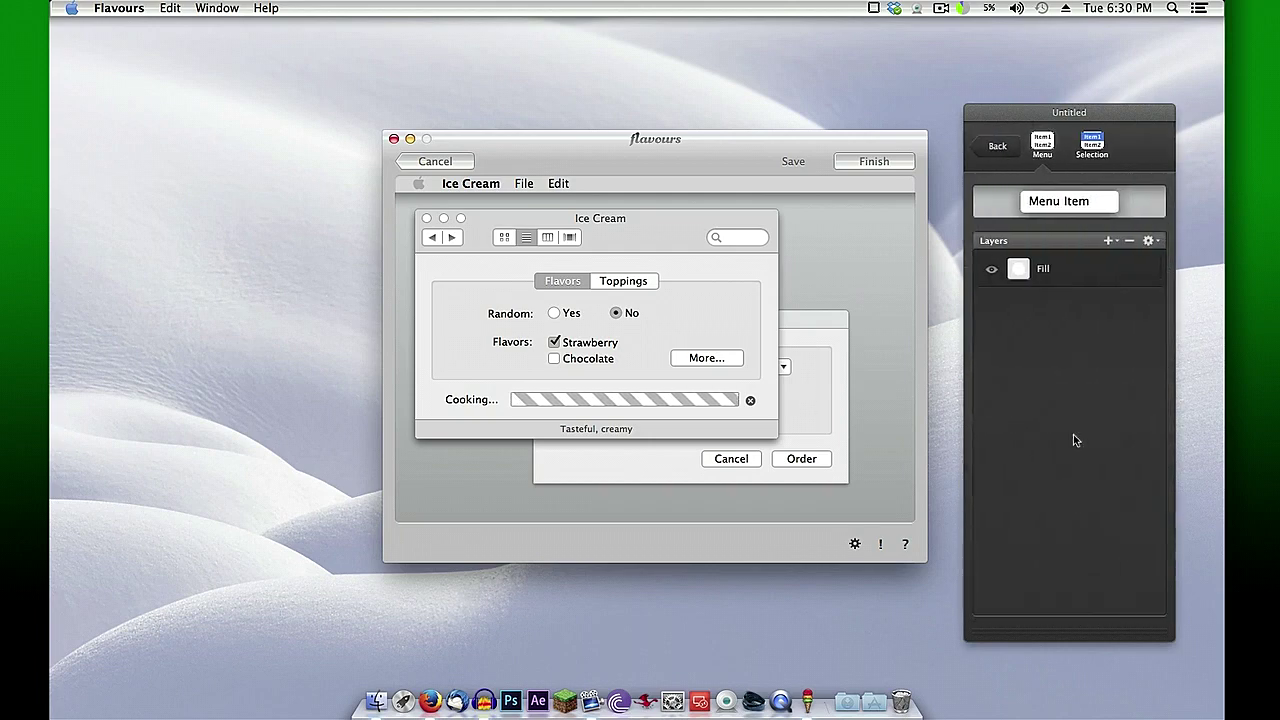
click(1022, 270)
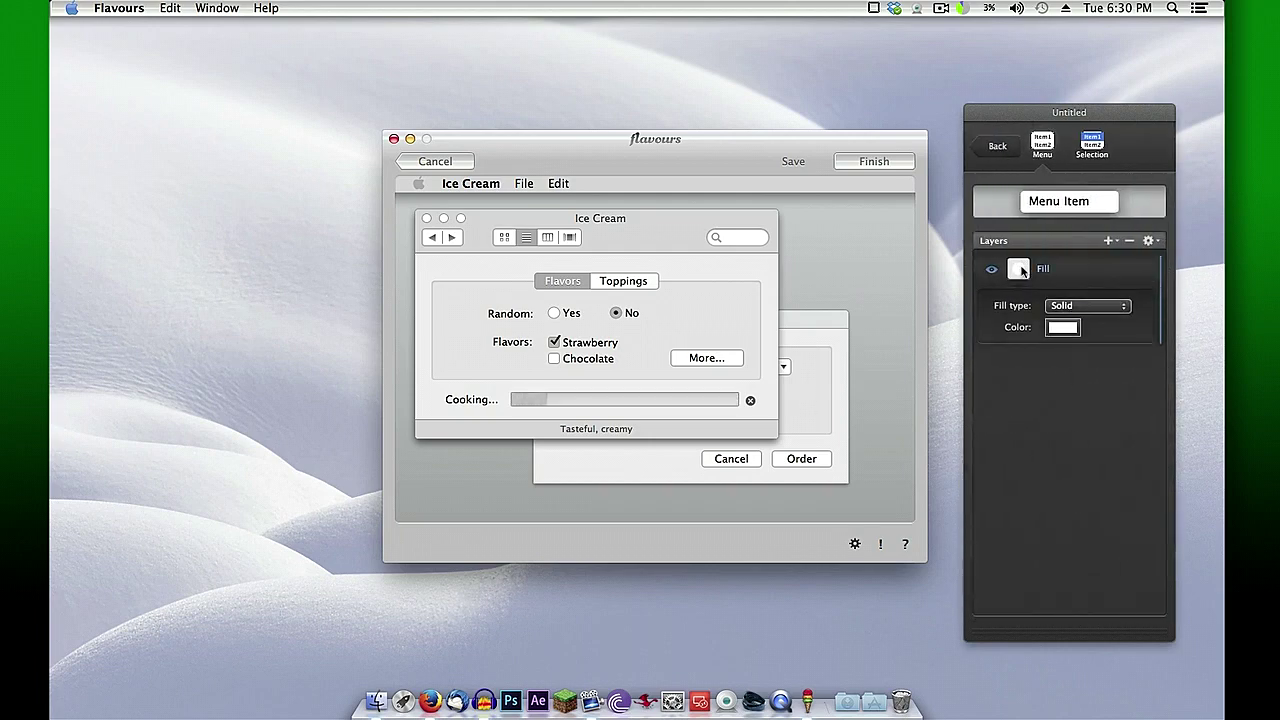
click(1063, 328)
click(296, 381)
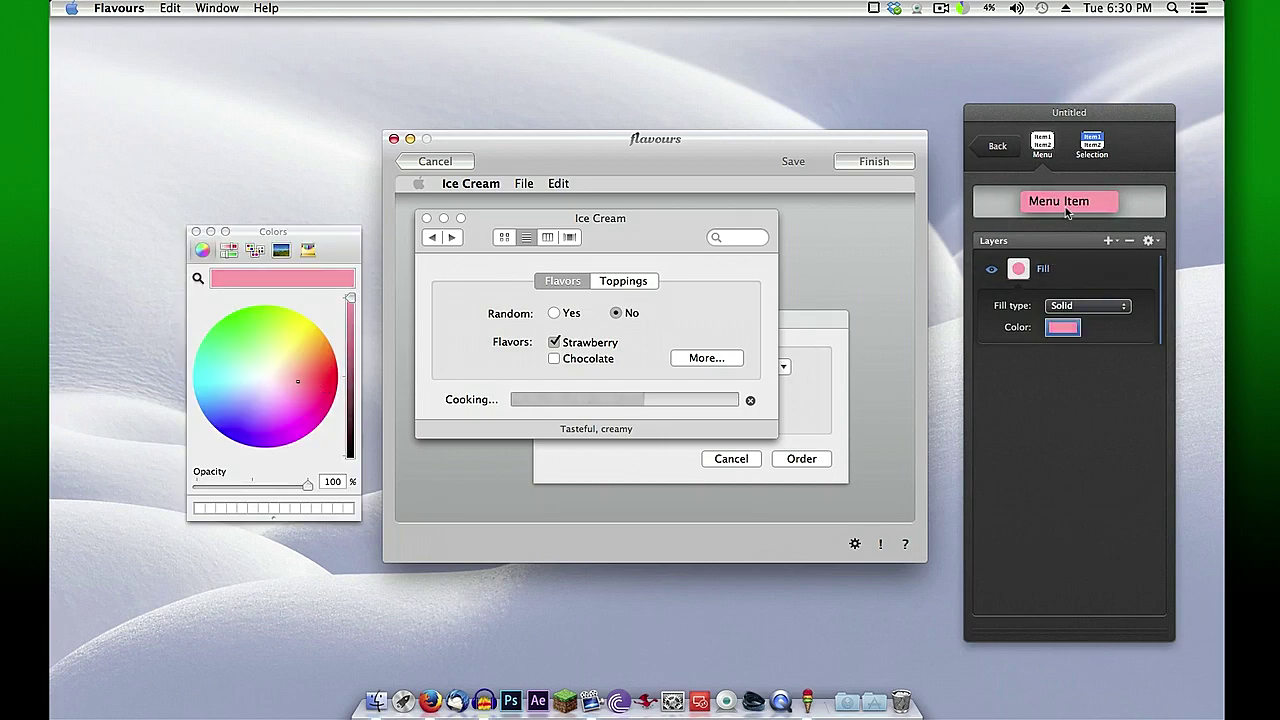
click(196, 232)
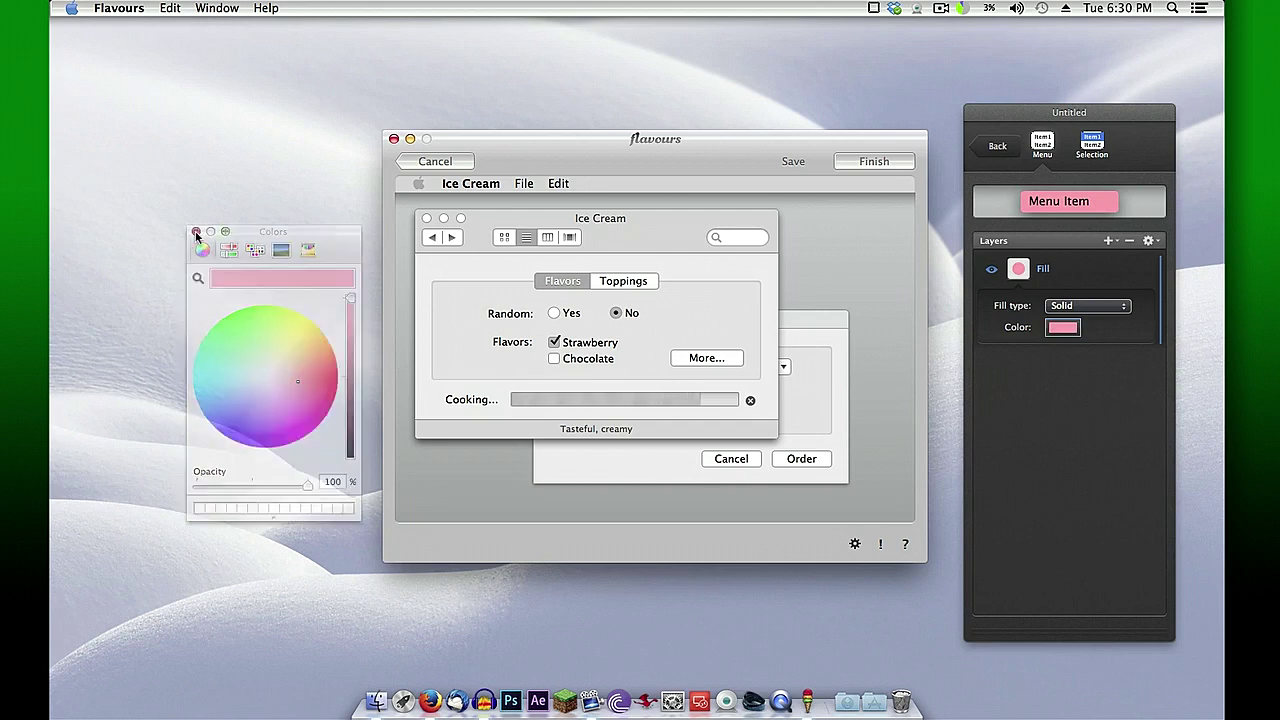
click(996, 148)
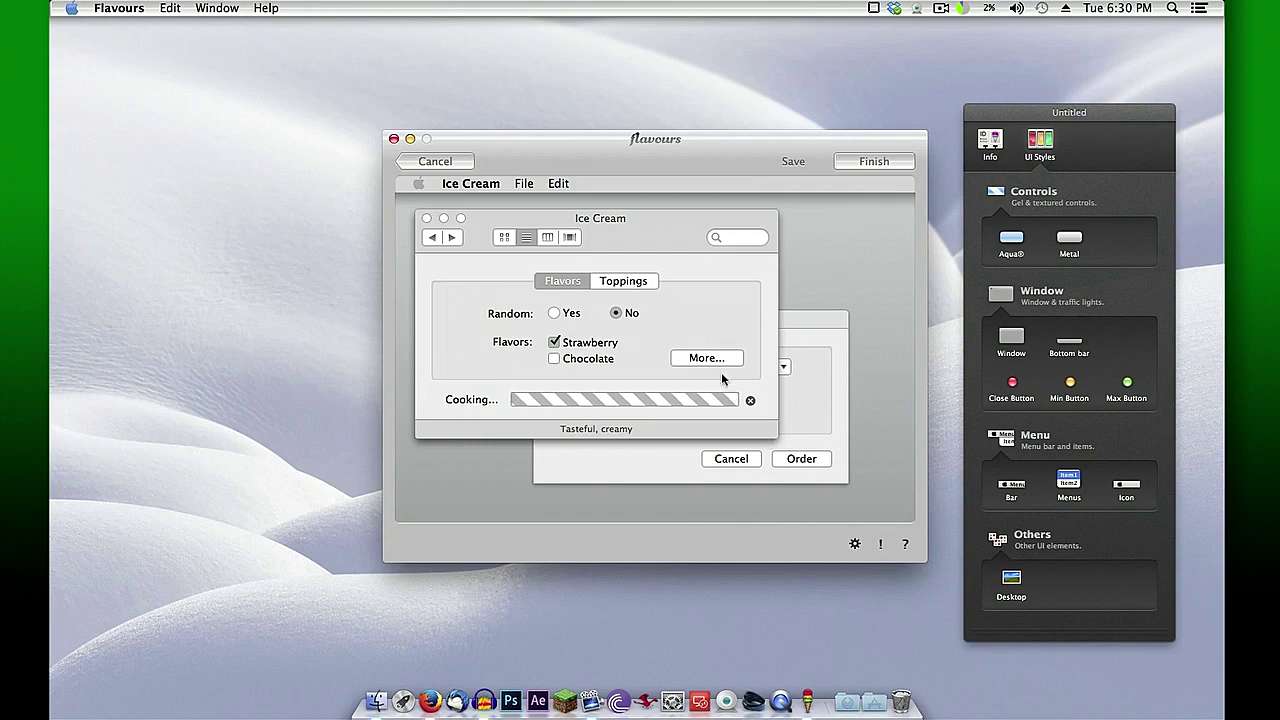
Cancel the untitled flavour and discard its changes.
click(420, 162)
click(758, 231)
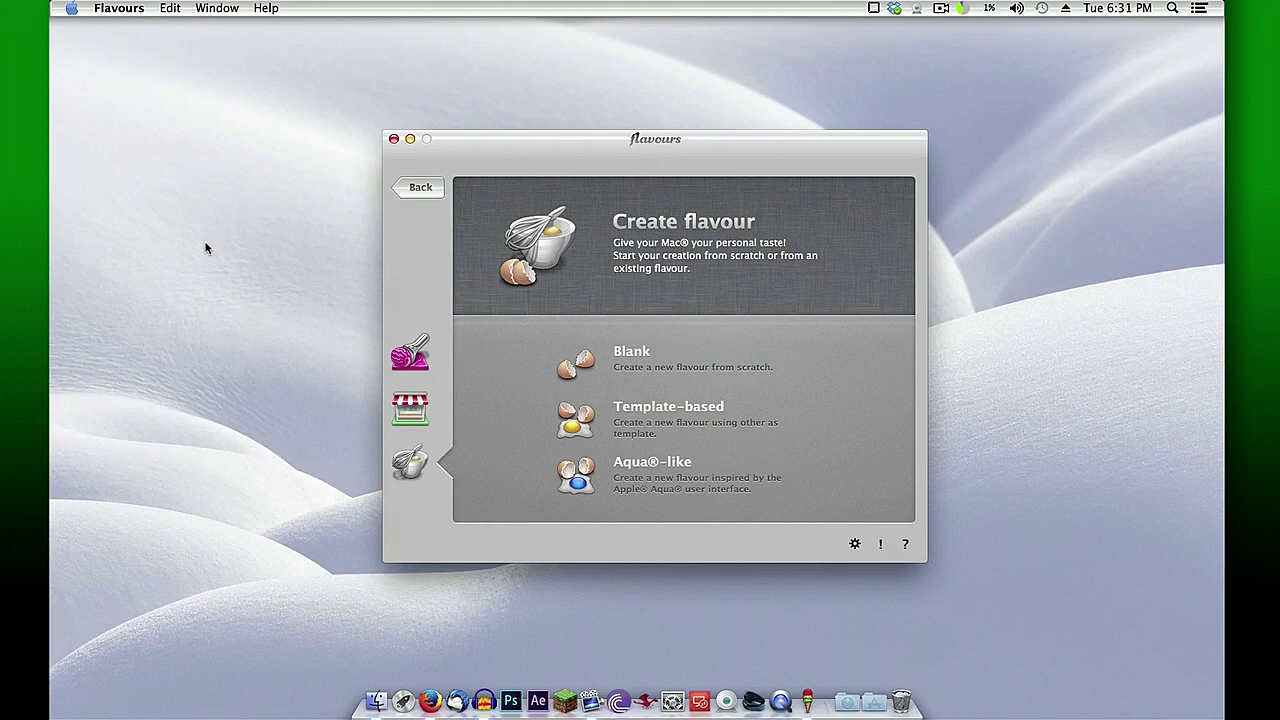
Switch to the interacto store window in Firefox and go back to the Flavours home page.
right_click(430, 700)
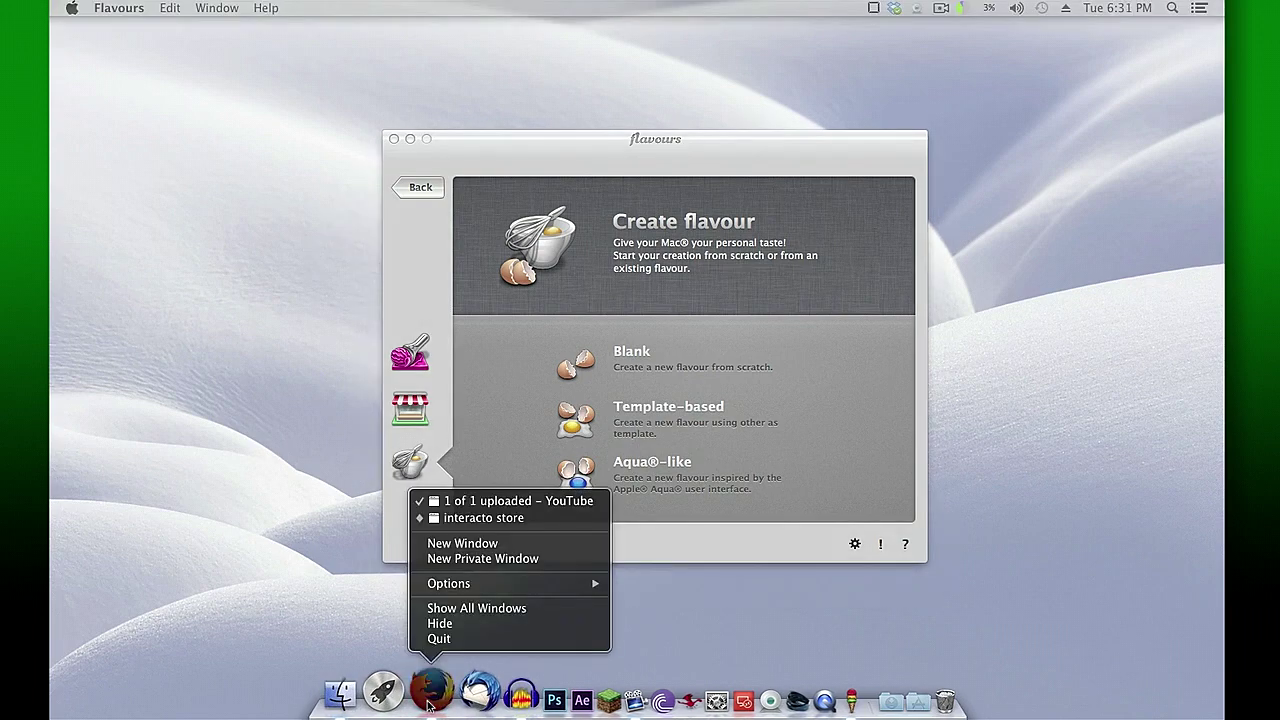
click(481, 518)
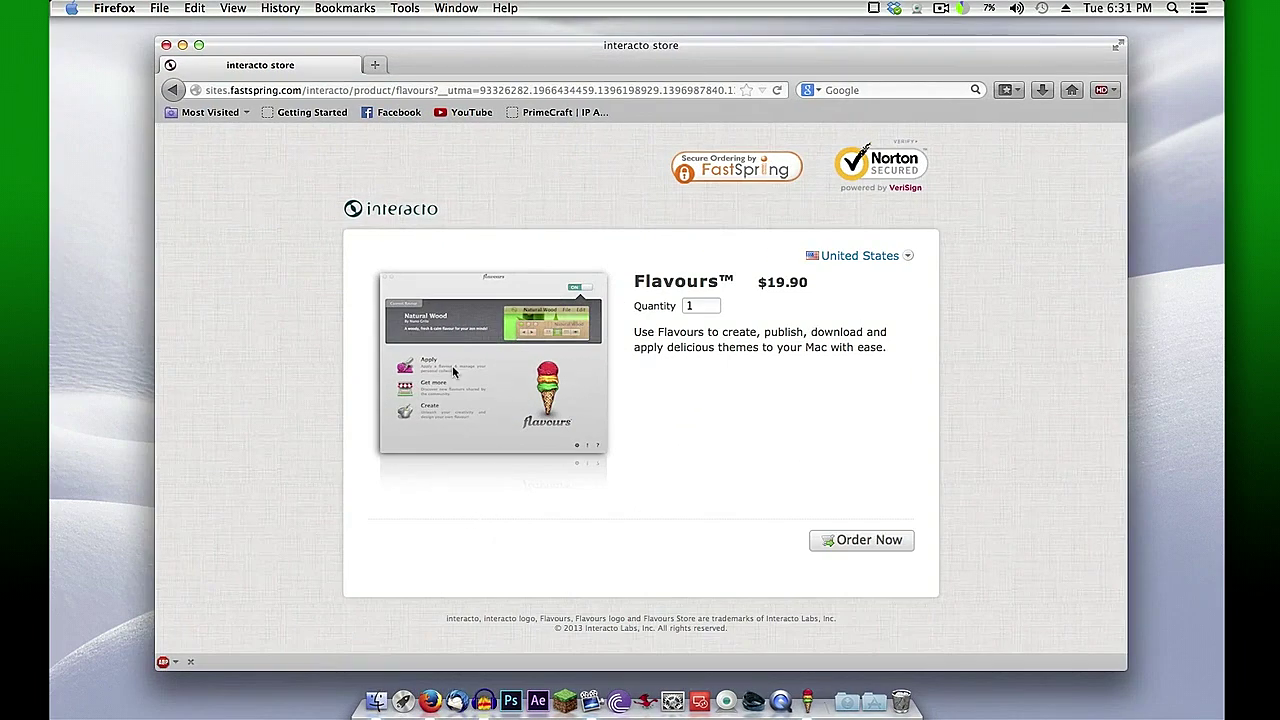
click(174, 90)
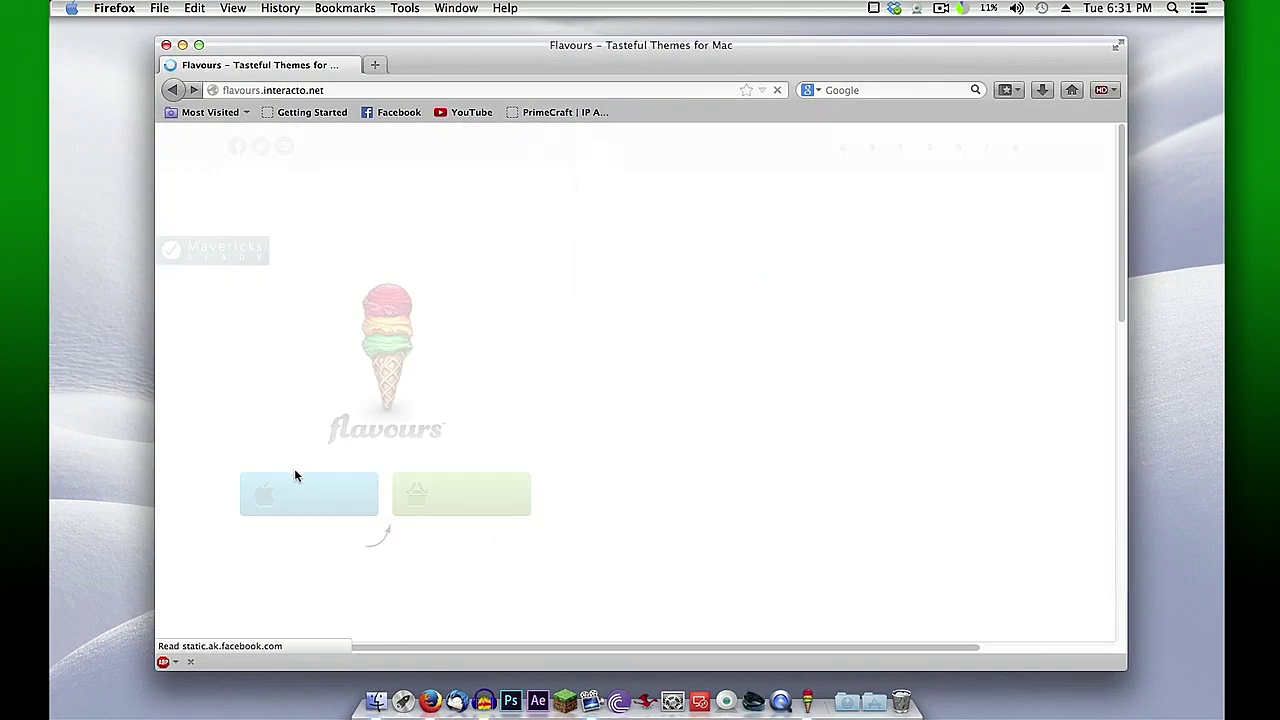